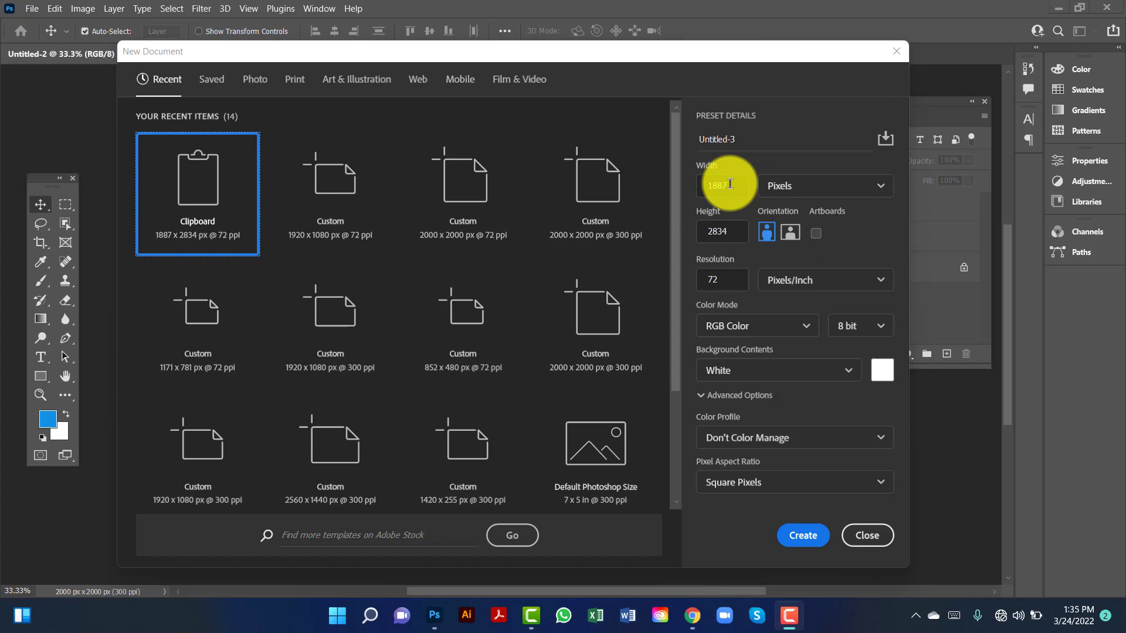
Create a new 2000 × 2000 px document in RGB Color mode
left_click(727, 185)
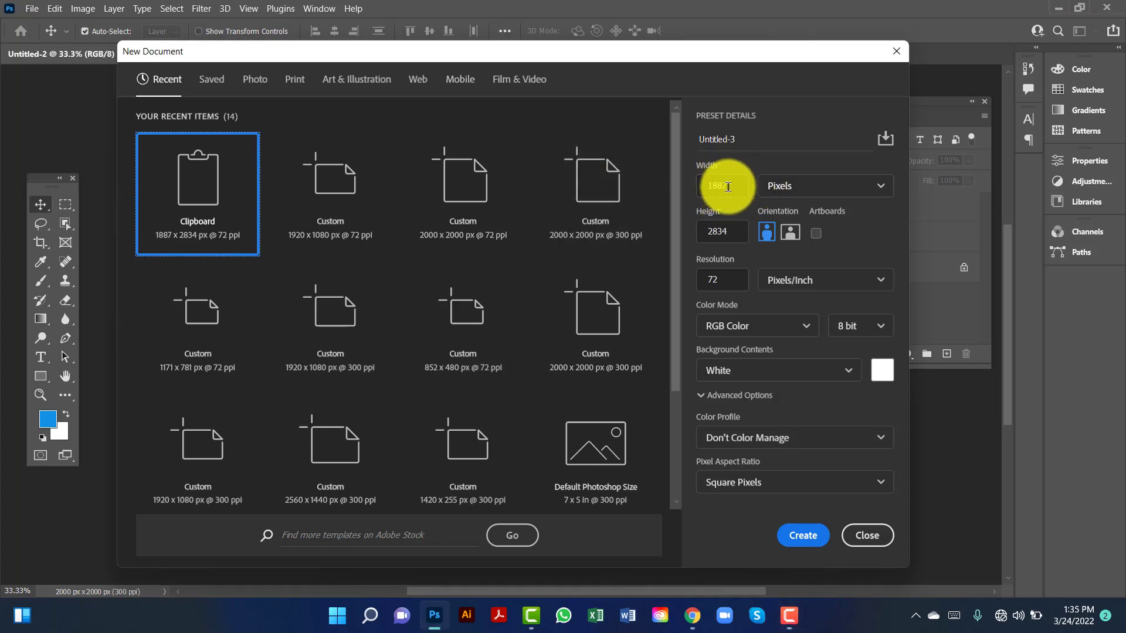
left_click_drag(727, 185, 685, 191)
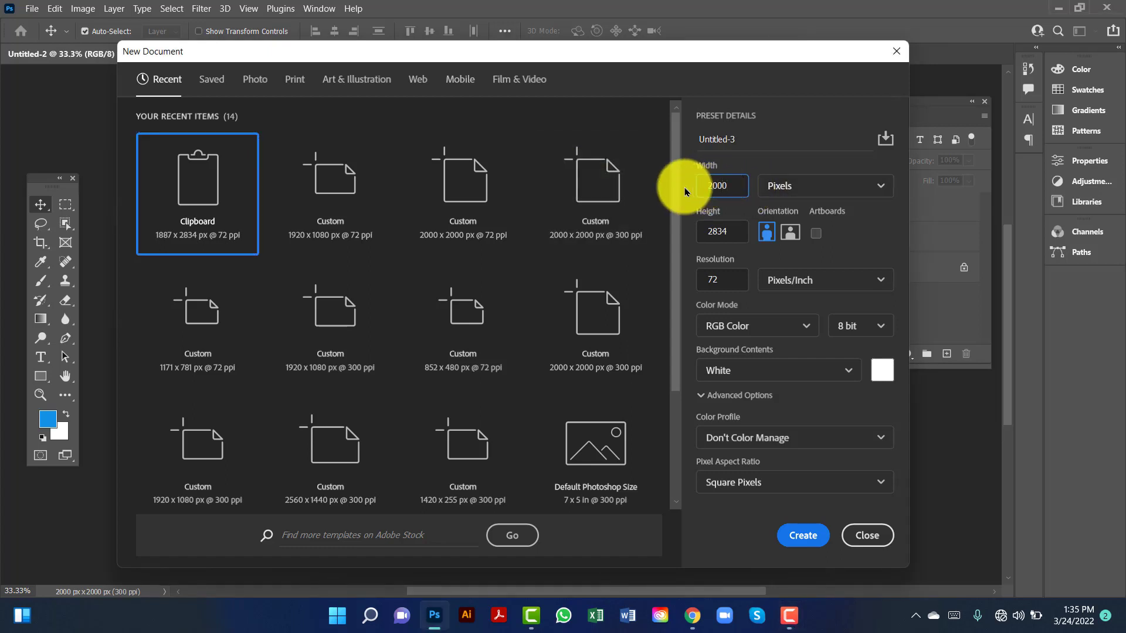
left_click_drag(737, 238, 689, 240)
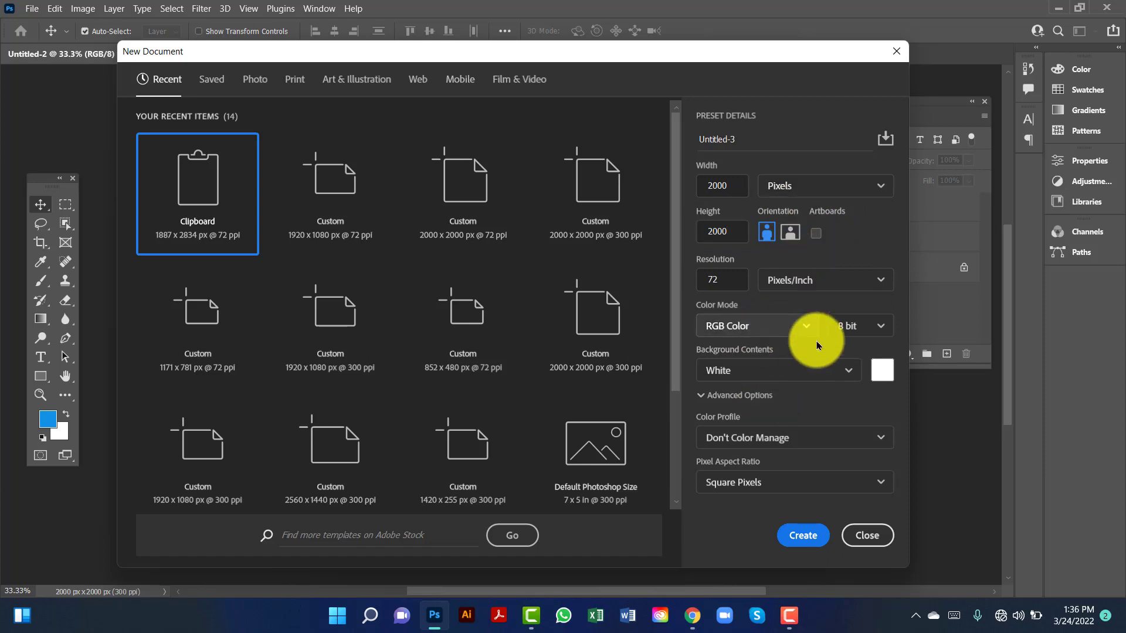
left_click(758, 326)
left_click(751, 399)
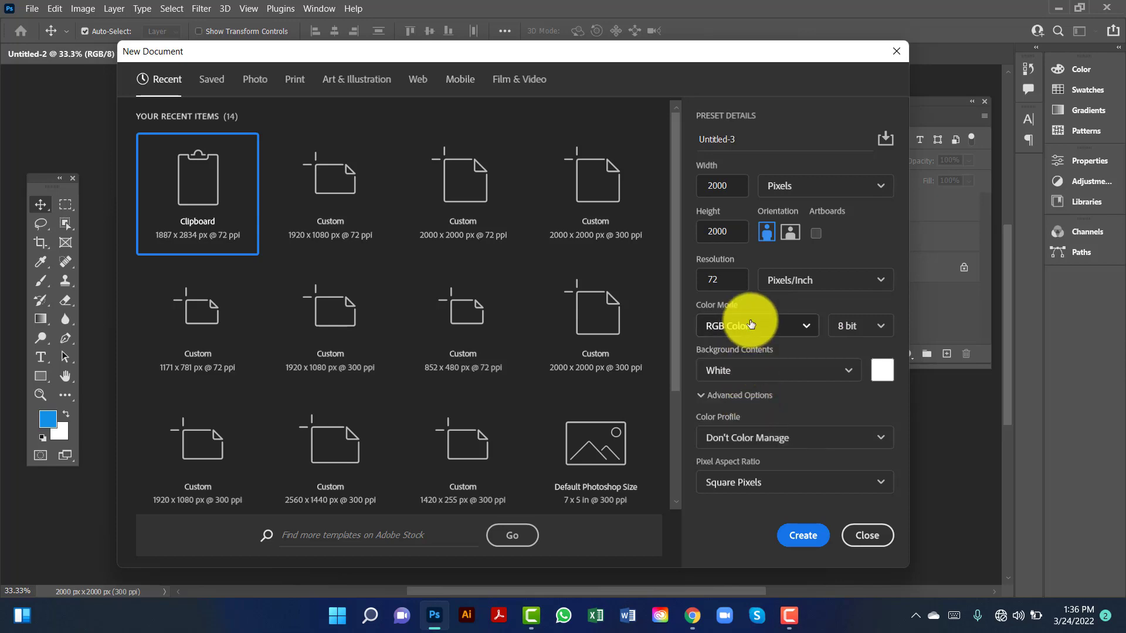
left_click(803, 535)
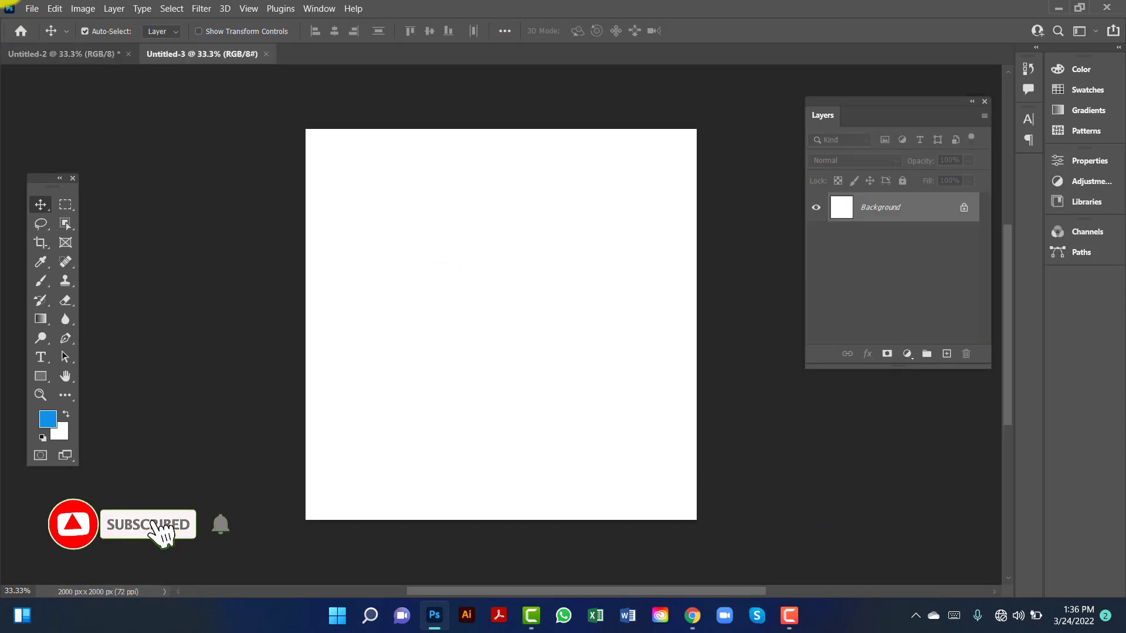
Draw a rectangle shape, Rectangle 1, spanning the entire canvas
left_click(41, 376)
left_click_drag(300, 123, 700, 525)
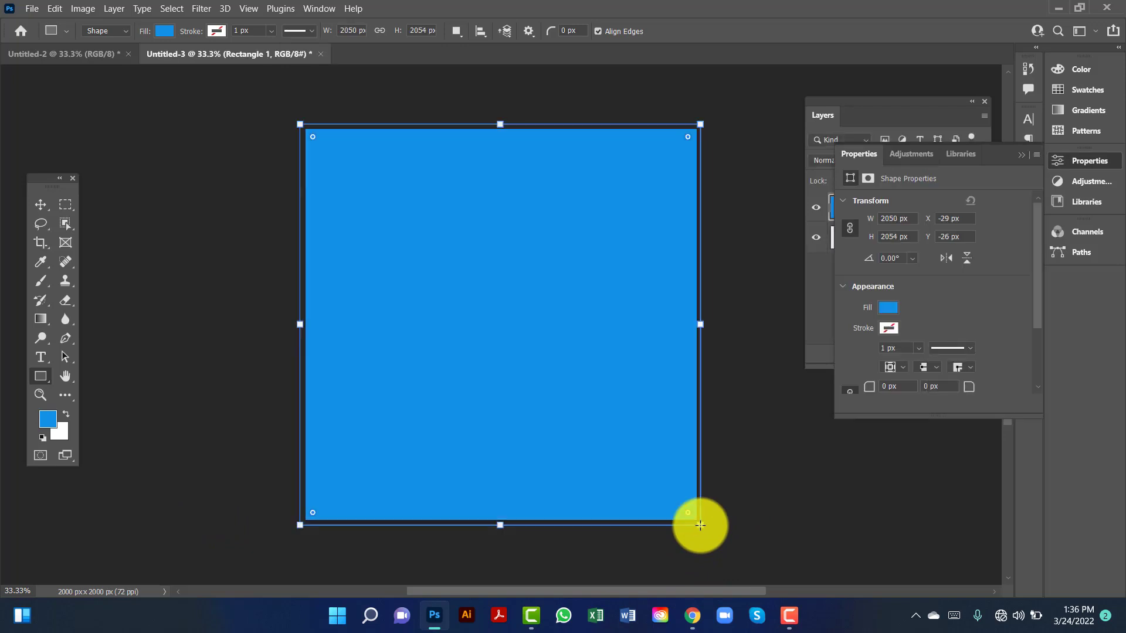
left_click(1021, 158)
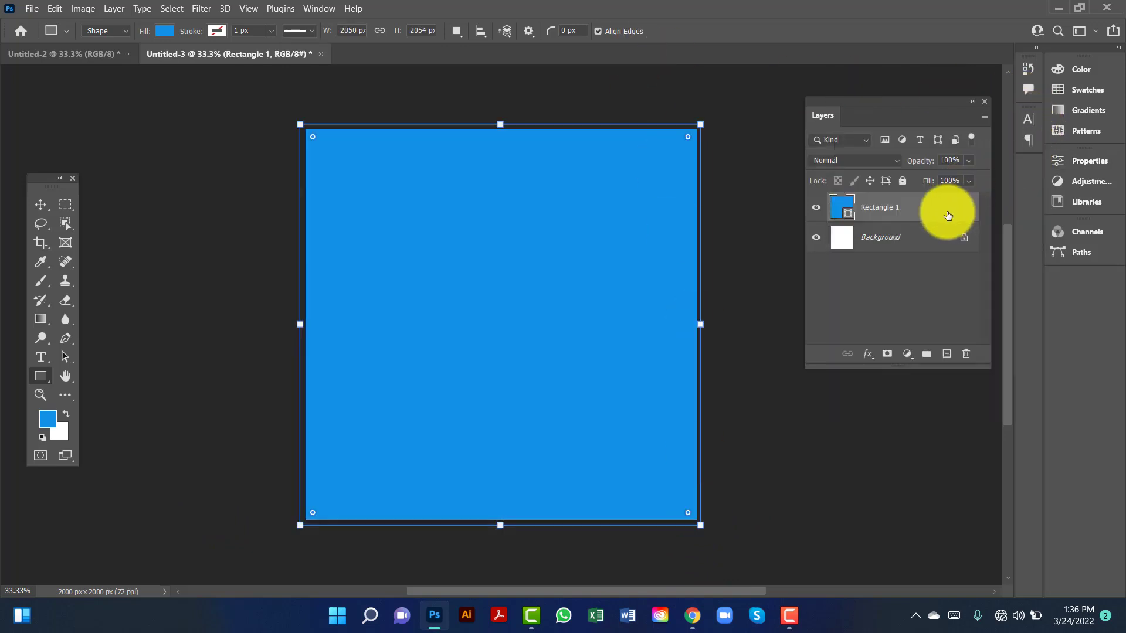
Turn on a Gradient Overlay for Rectangle 1 using an orange gradient preset
double_click(948, 215)
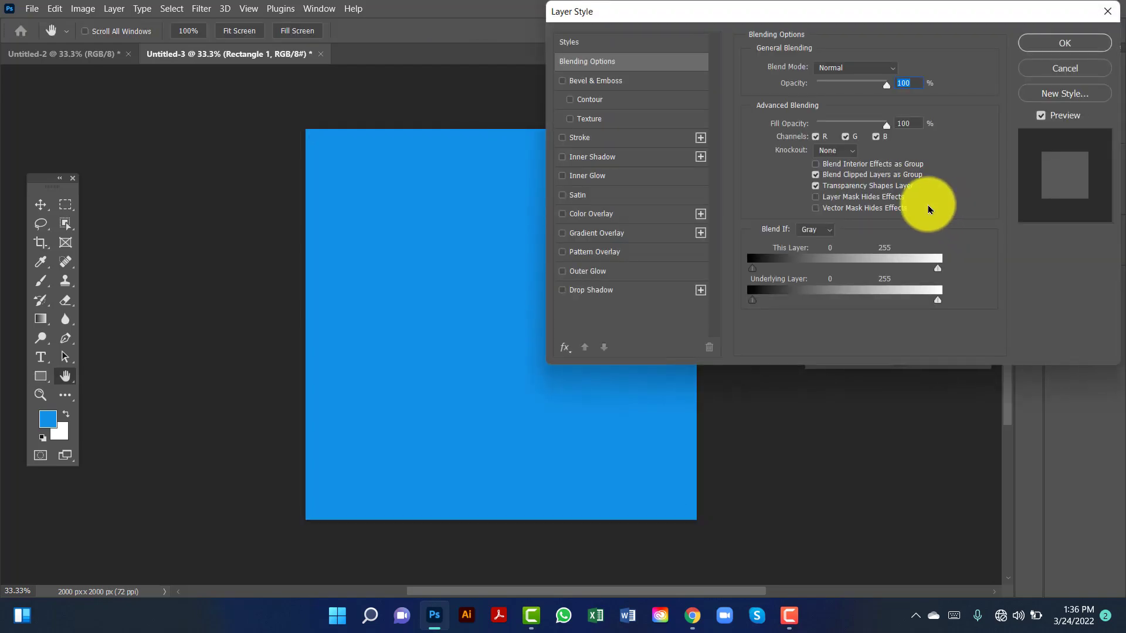
left_click_drag(972, 16, 849, 244)
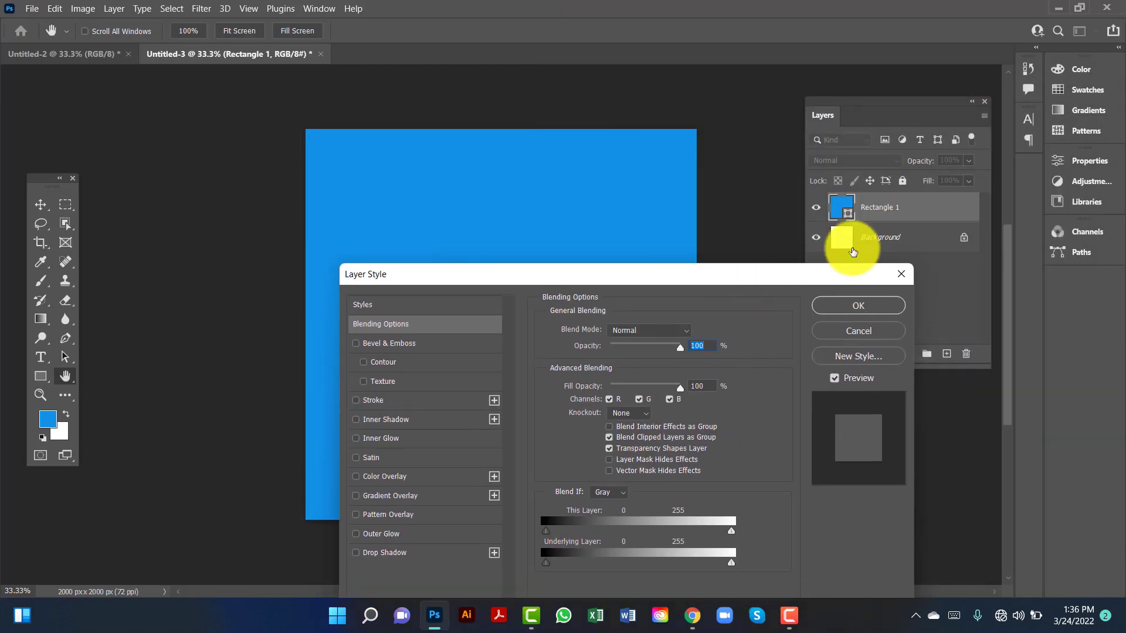
left_click_drag(781, 252, 911, 17)
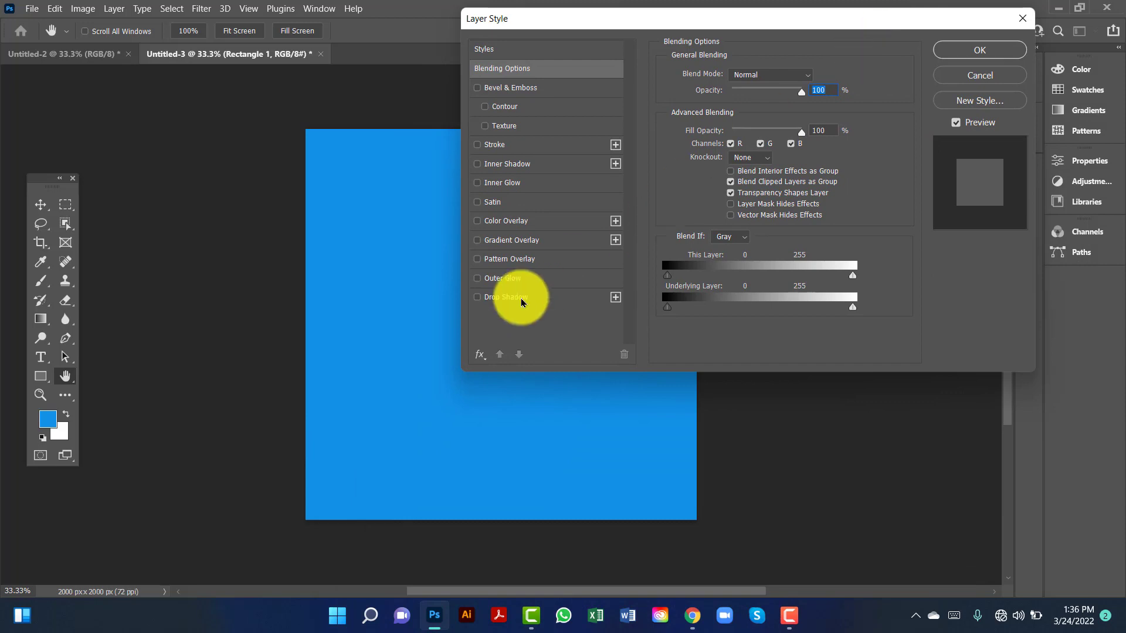
left_click(536, 246)
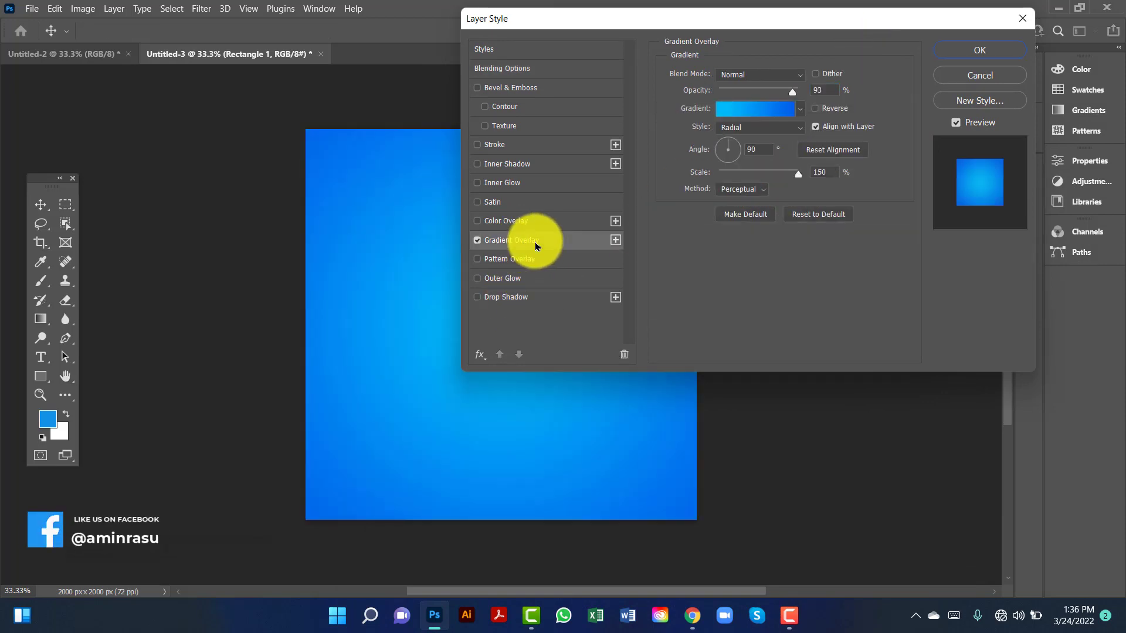
left_click(800, 110)
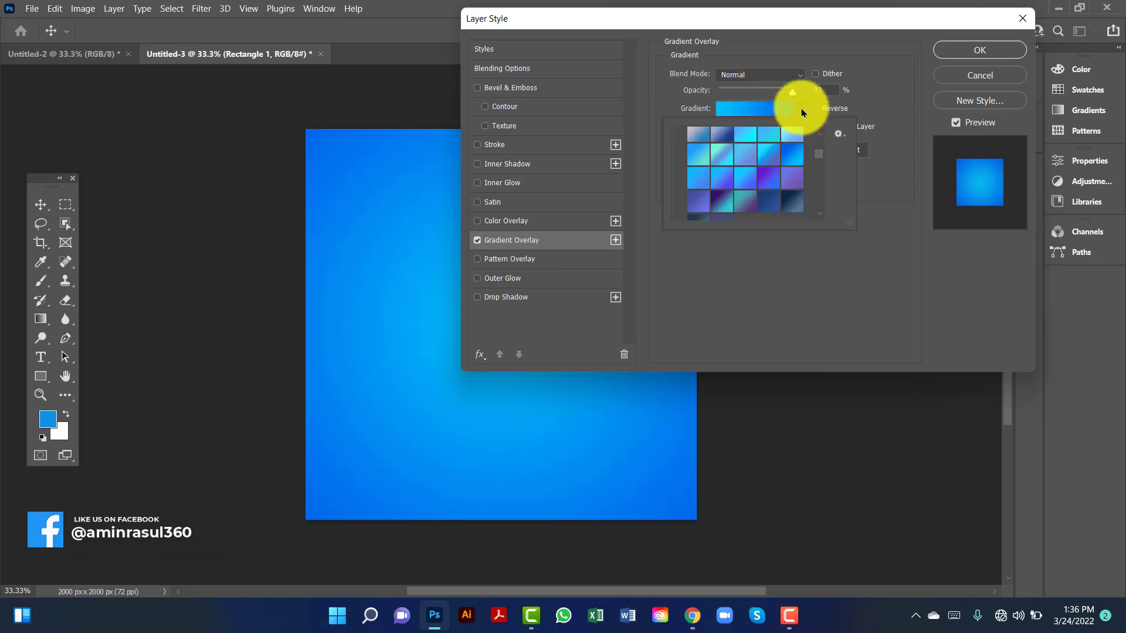
scroll(800, 177, "down", 3)
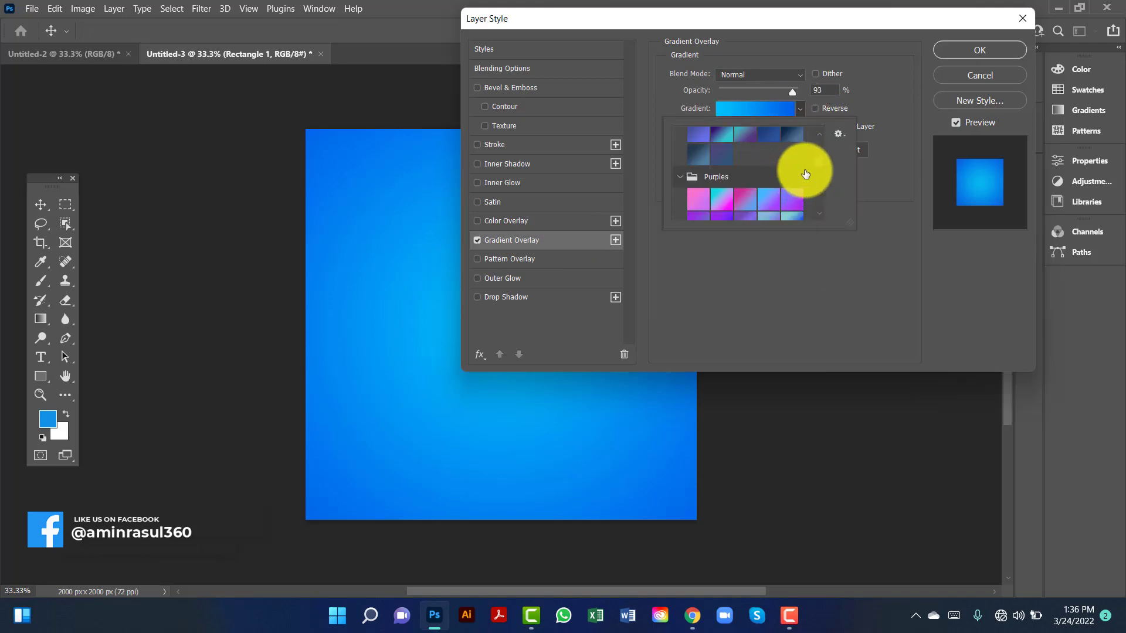
scroll(801, 178, "down", 4)
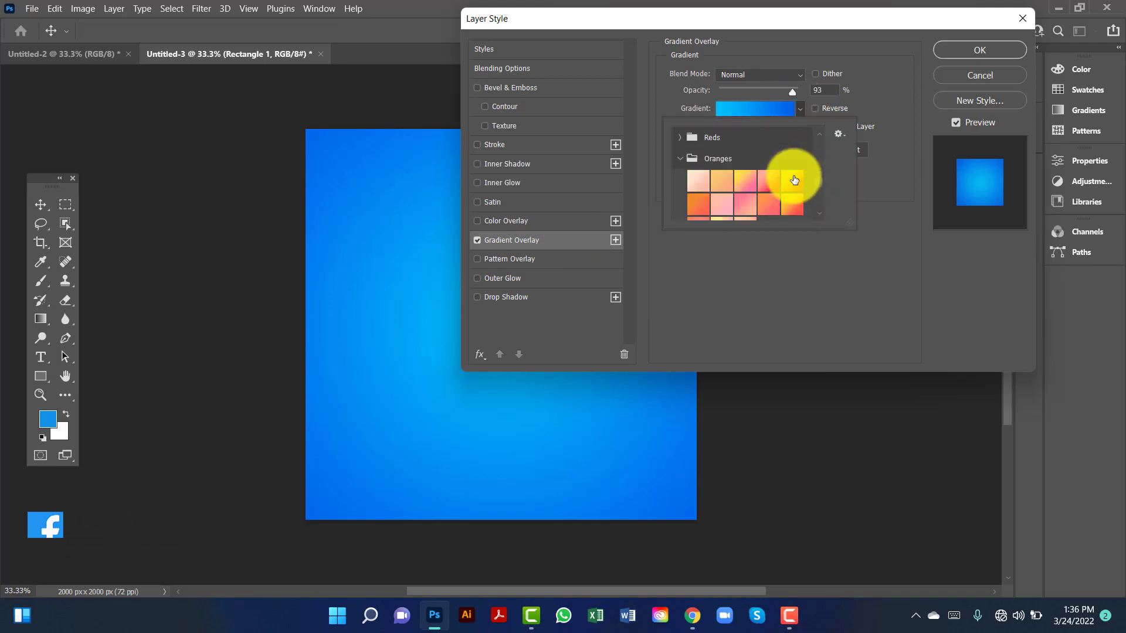
left_click(689, 207)
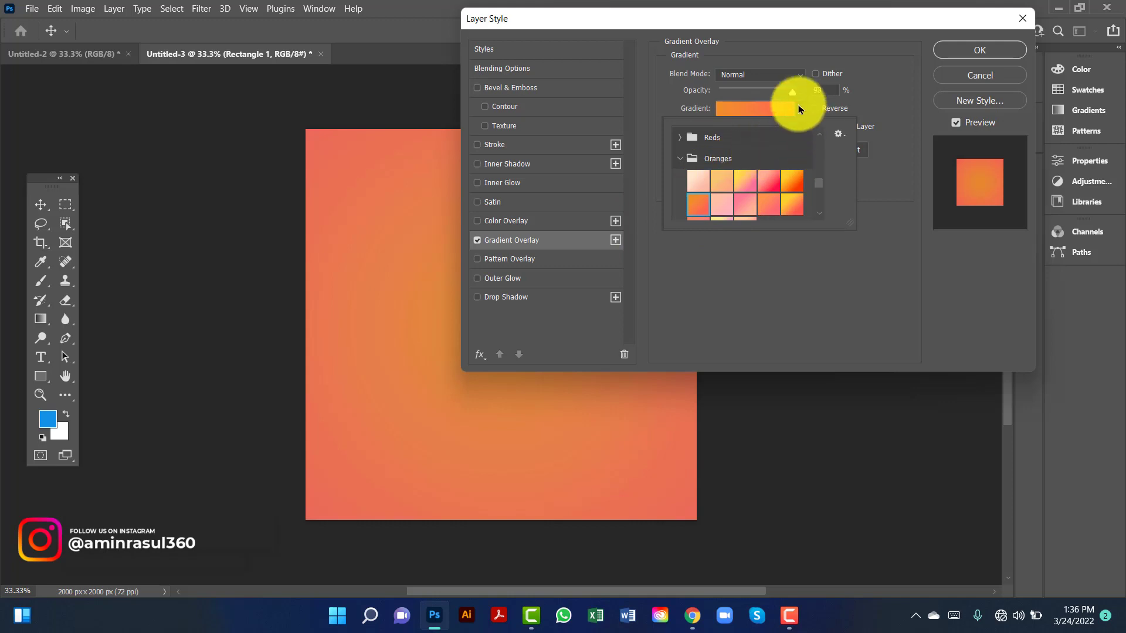
Lower the overlay opacity to 88% and switch to the Orange_05 yellow-to-red preset
mouse_move(792, 92)
left_mouse_down()
mouse_move(771, 94)
mouse_move(790, 98)
left_mouse_up()
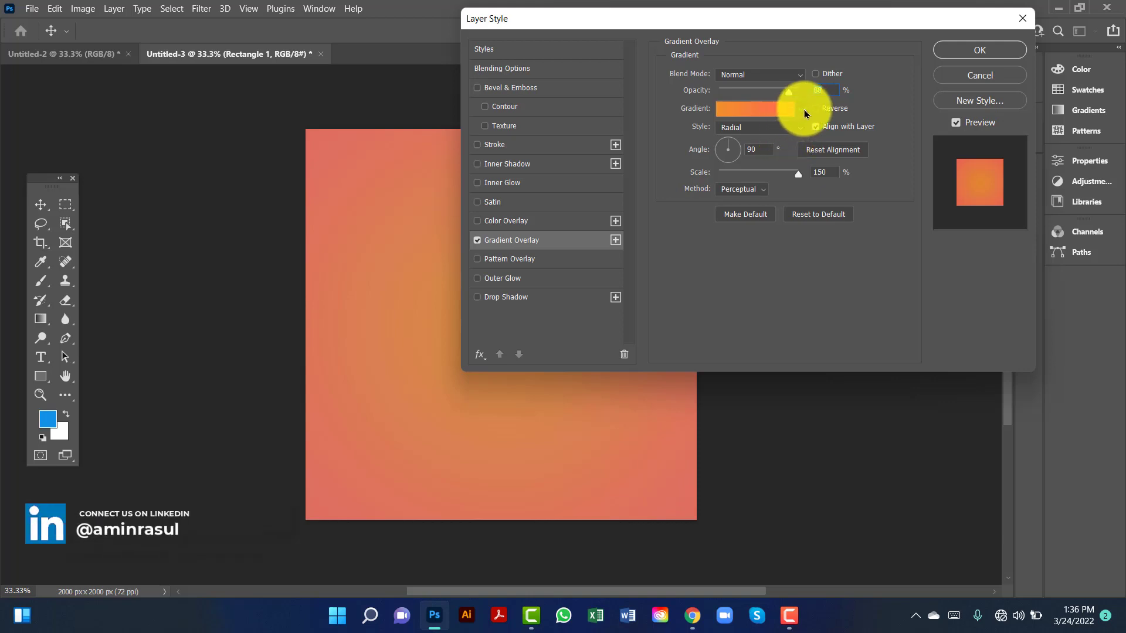
left_click(800, 109)
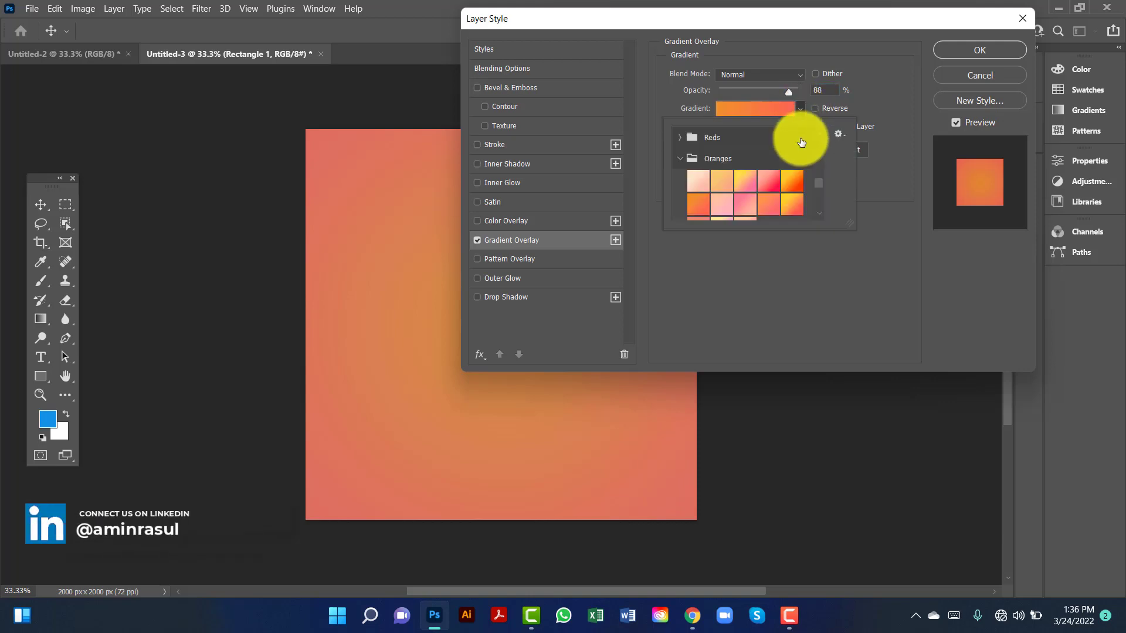
left_click(779, 184)
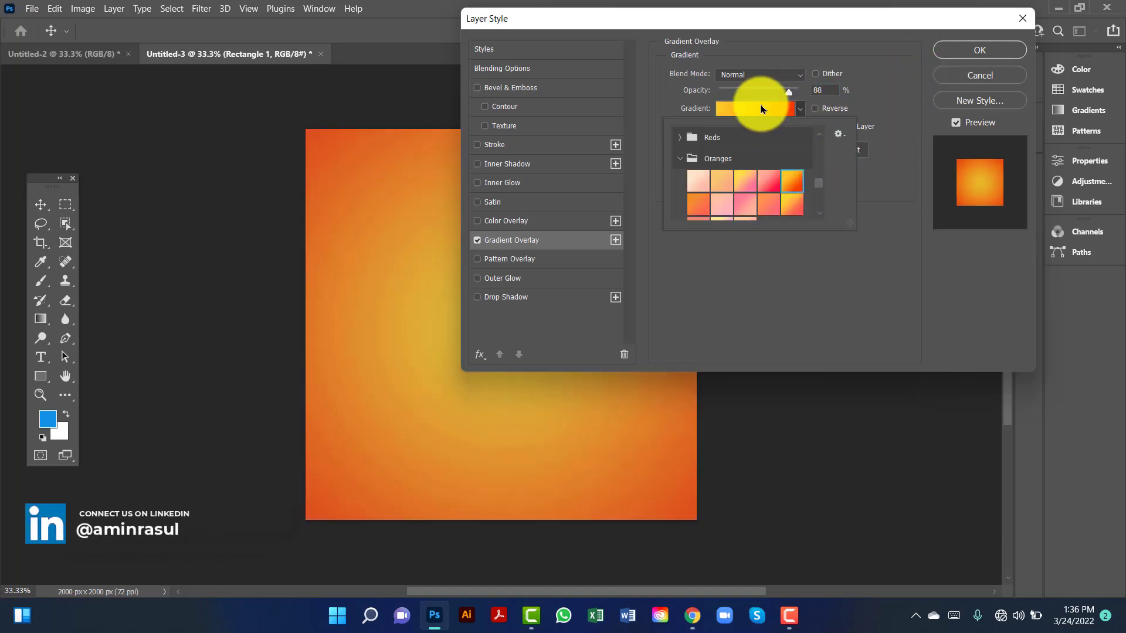
left_click(754, 108)
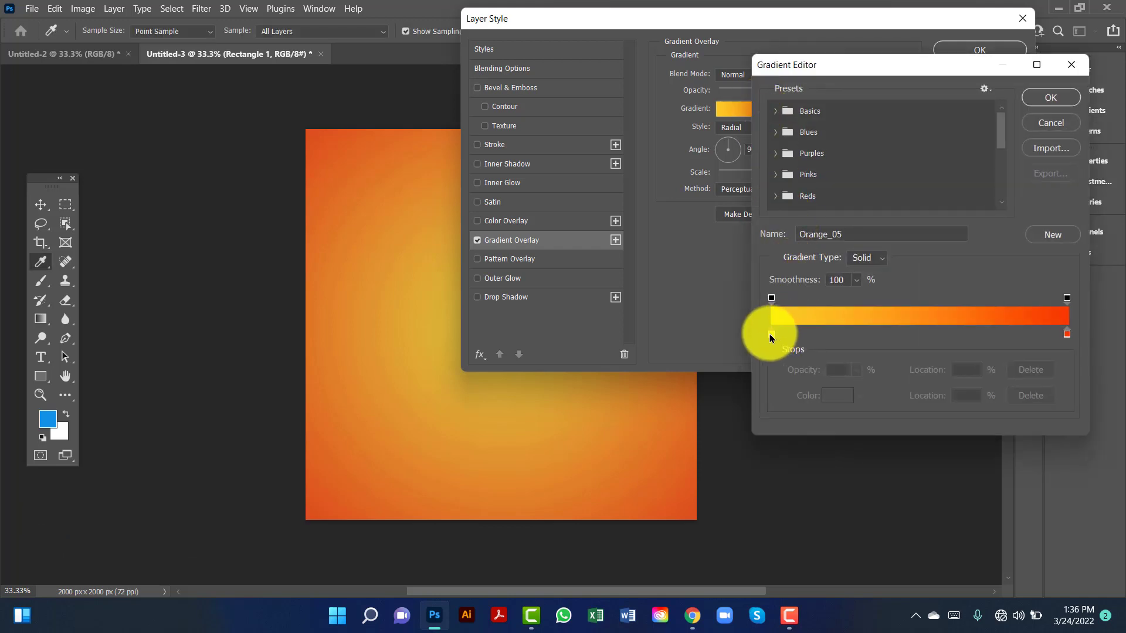
Set the gradient's left stop to #facc22 and right stop to #f83600, then accept it
left_click(771, 335)
double_click(771, 335)
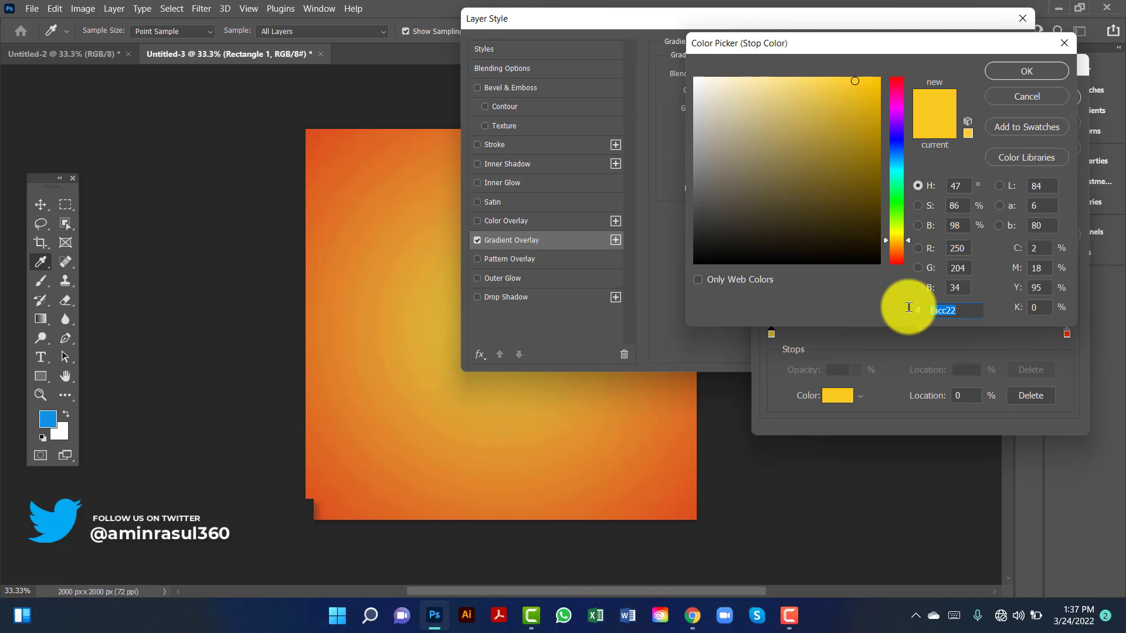
left_click(1013, 73)
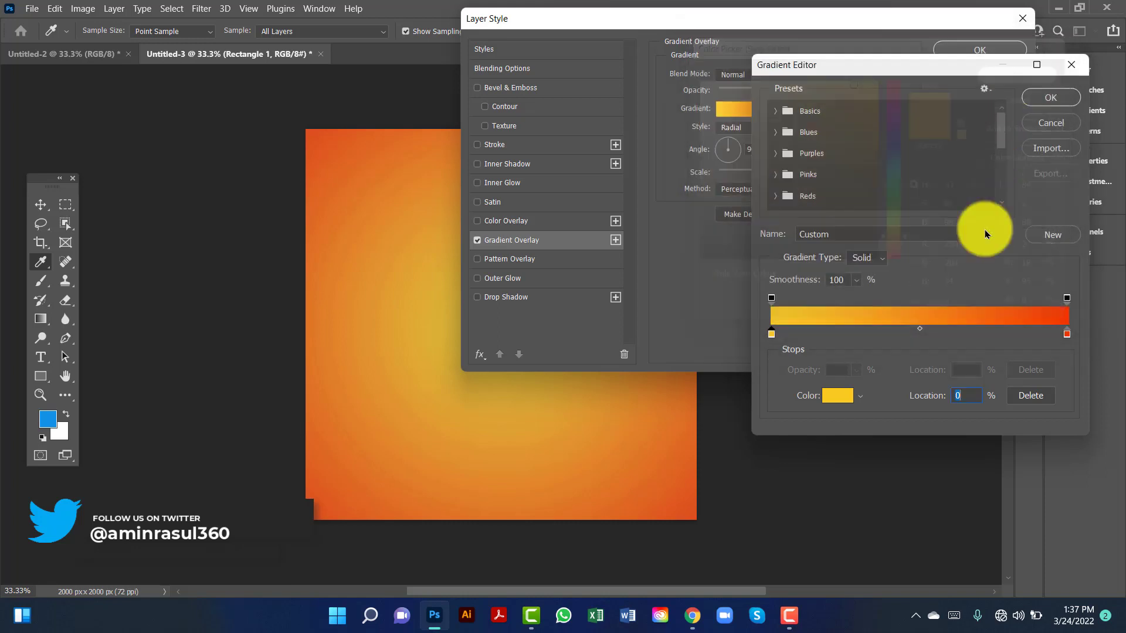
left_click(1058, 332)
double_click(1058, 331)
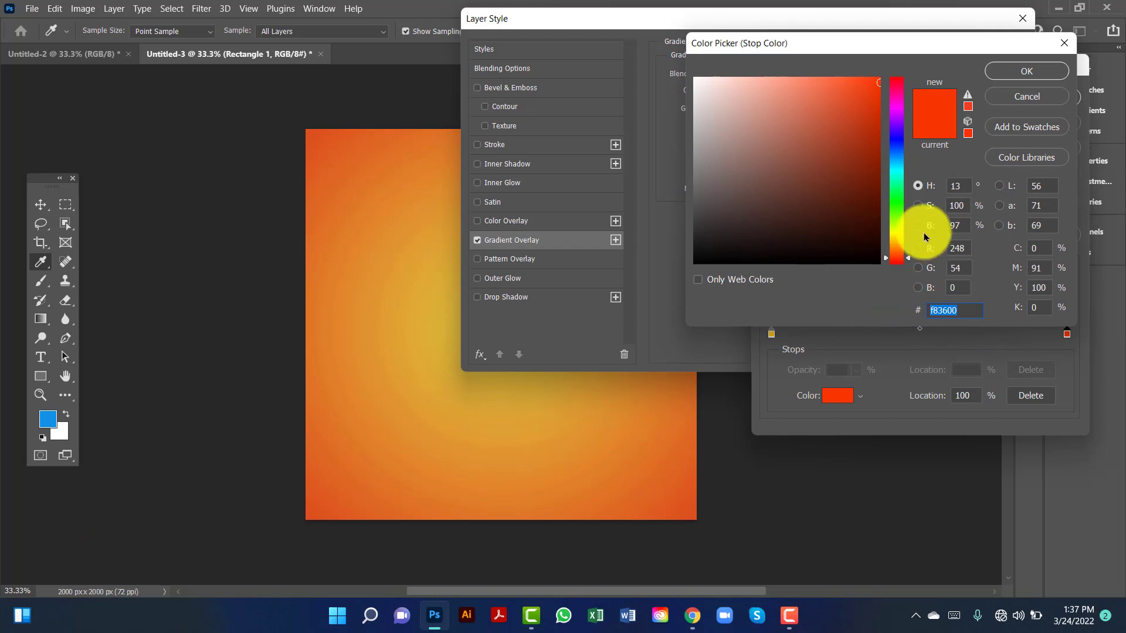
left_click(1007, 72)
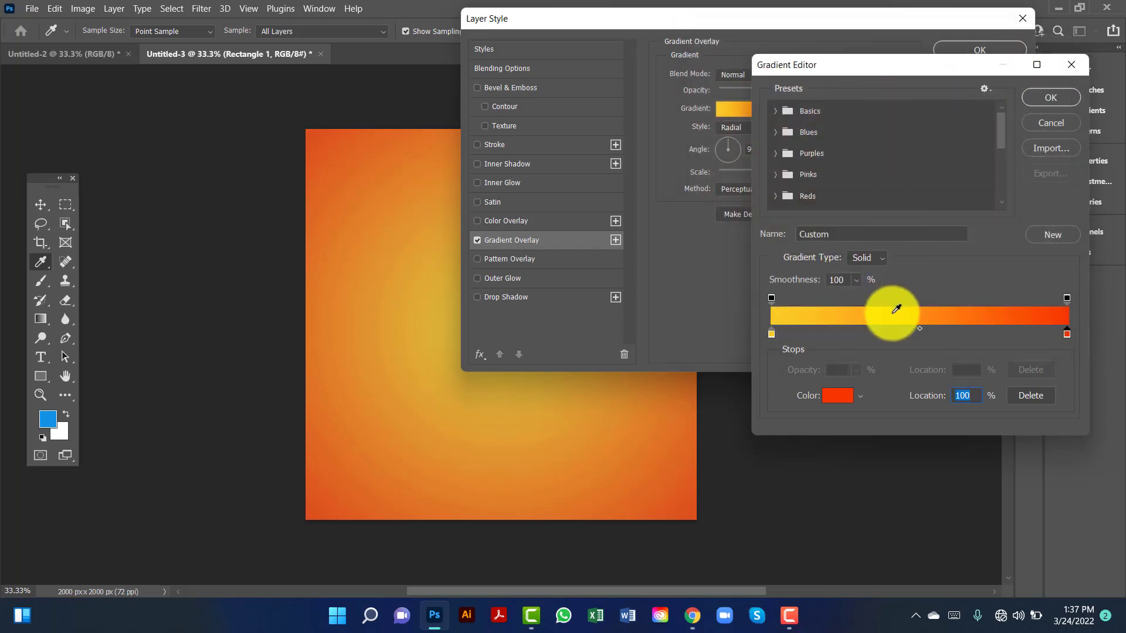
left_click(1050, 100)
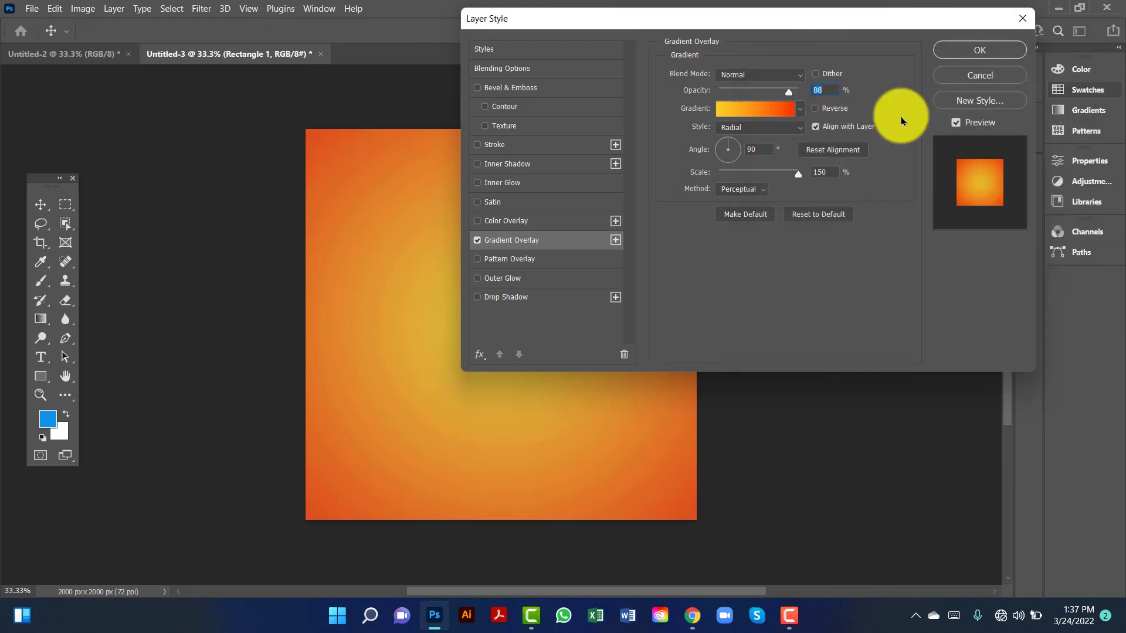
Keep the overlay Radial, angle 90, scale 150, raise opacity to 96%, and reposition the glow's centre
left_click(763, 128)
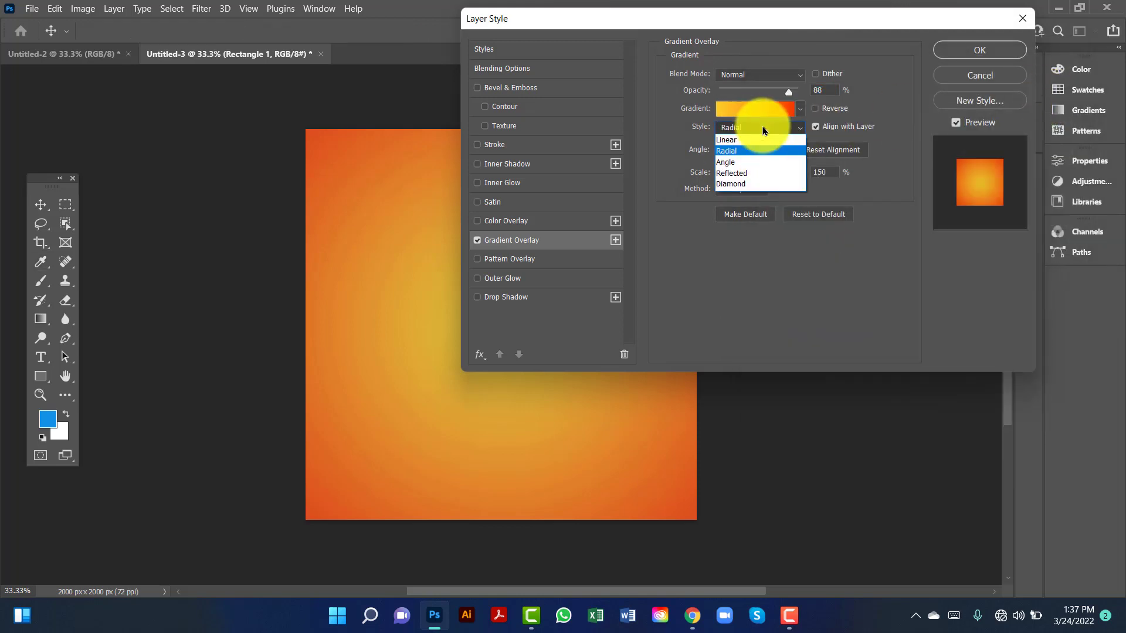
left_click(748, 151)
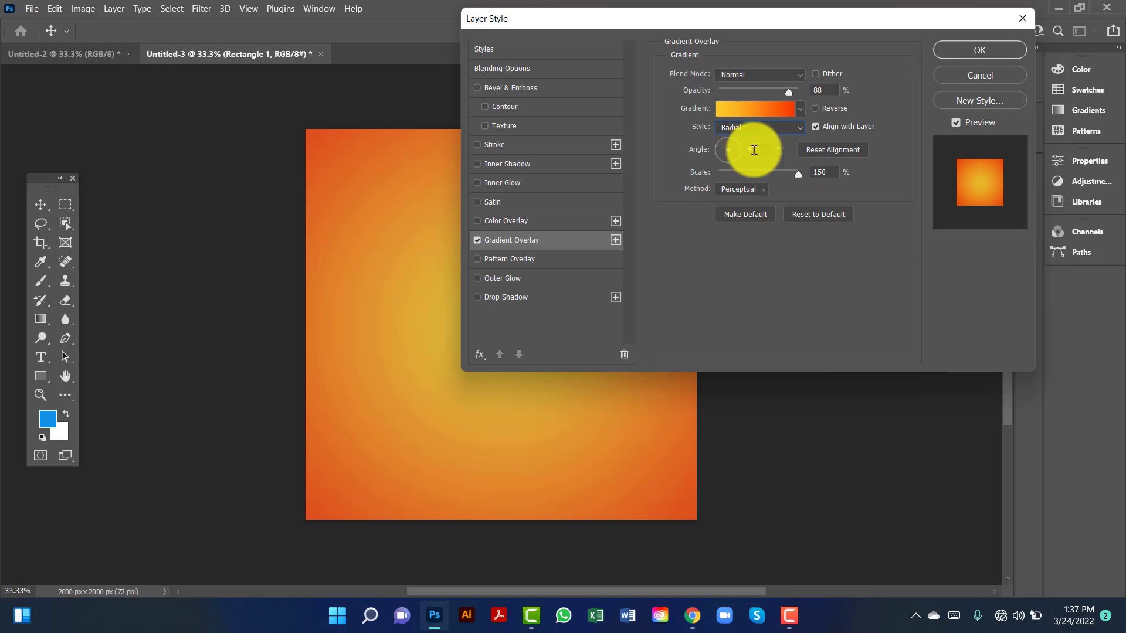
double_click(740, 149)
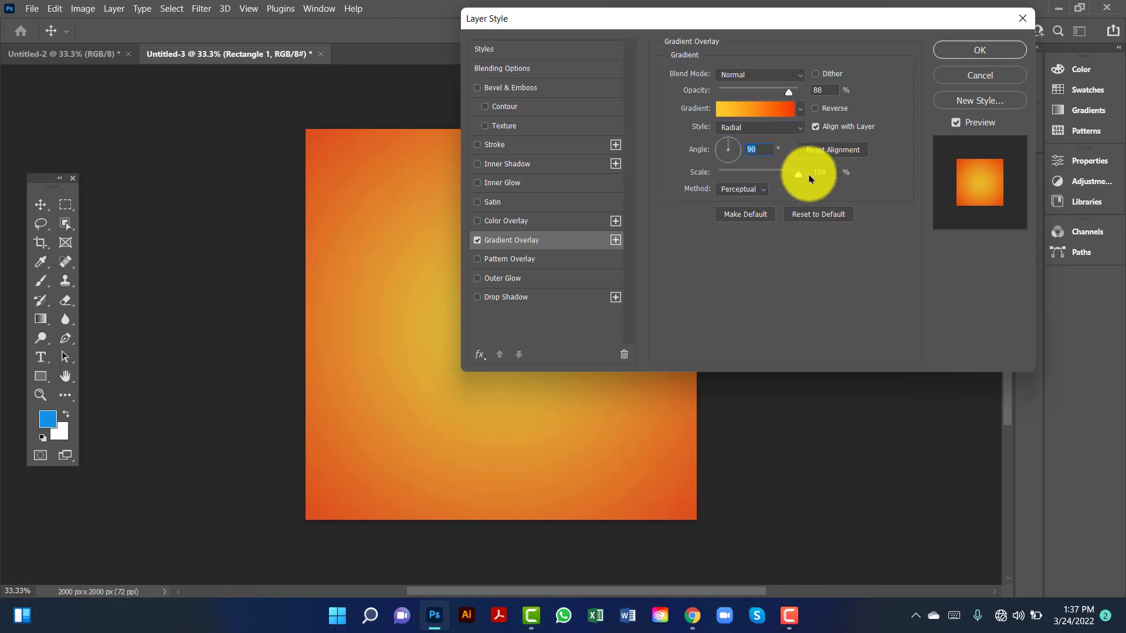
key("Tab")
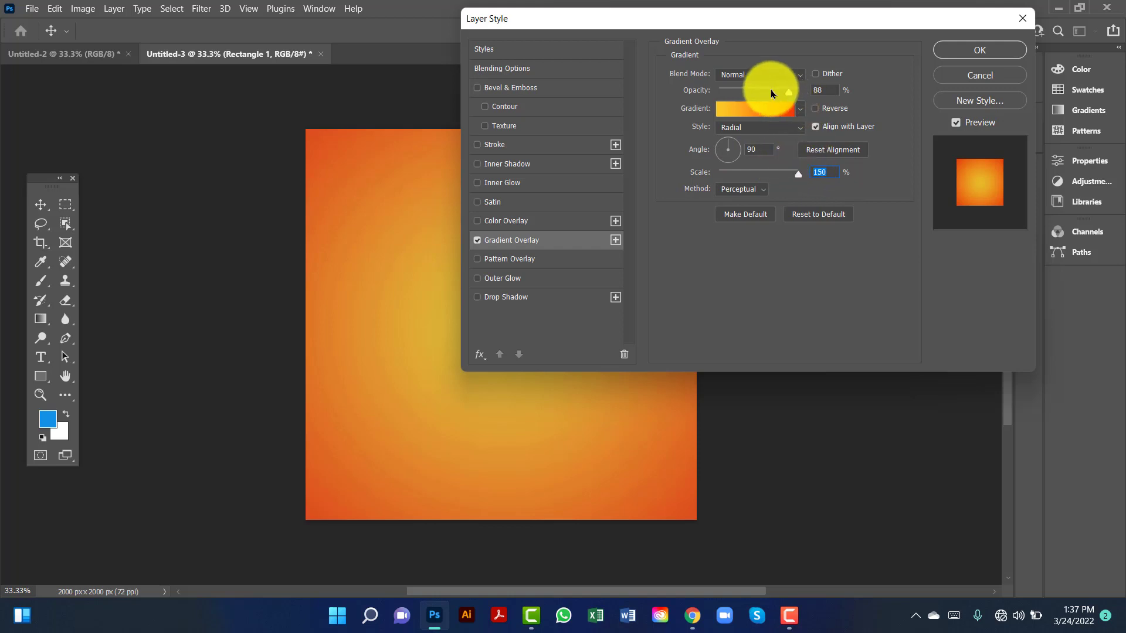
double_click(818, 90)
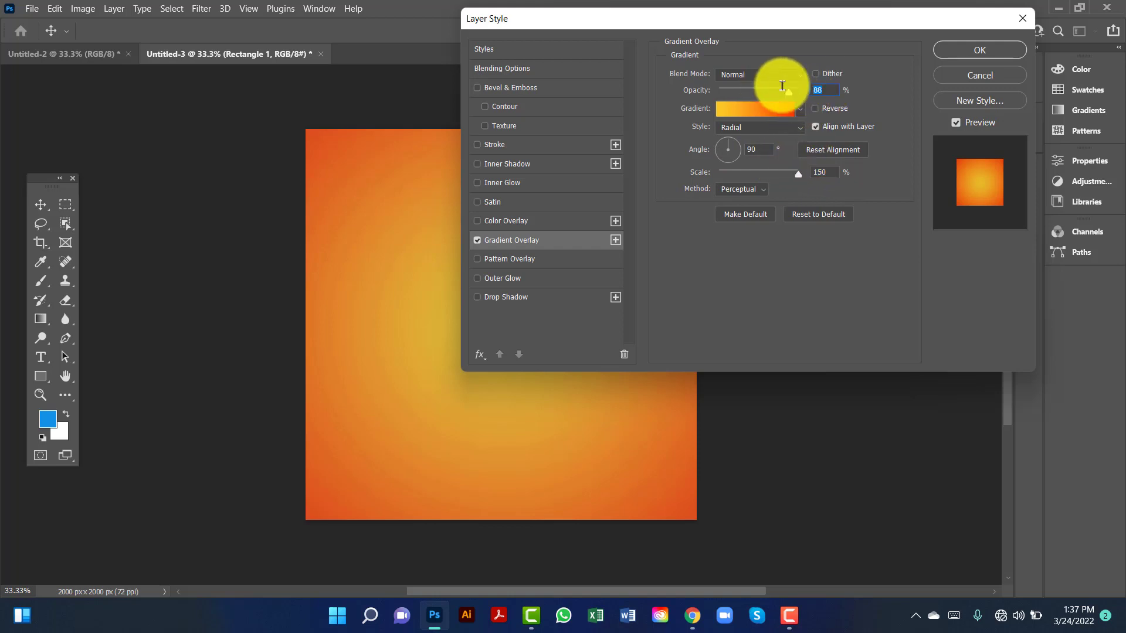
type("85")
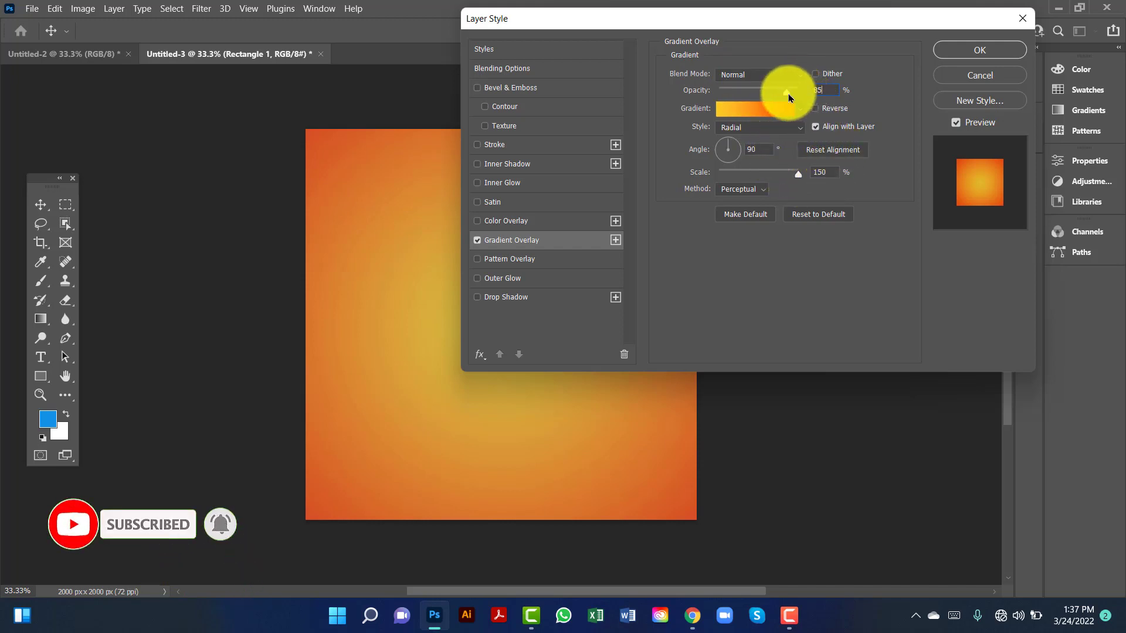
left_click_drag(788, 93, 795, 94)
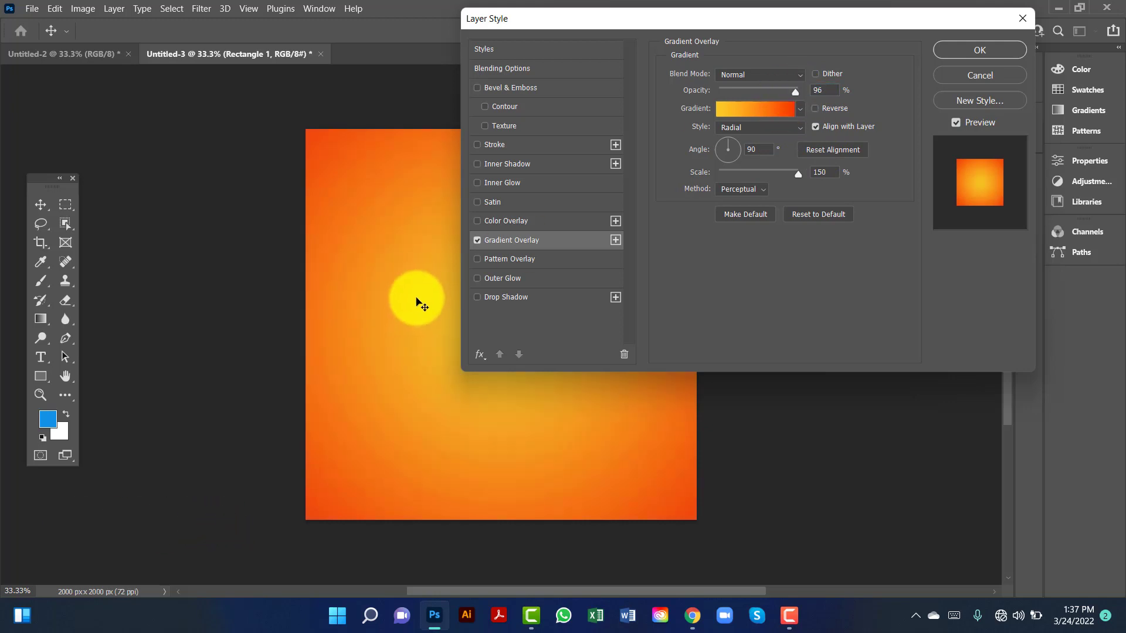
left_click_drag(428, 258, 1085, 20)
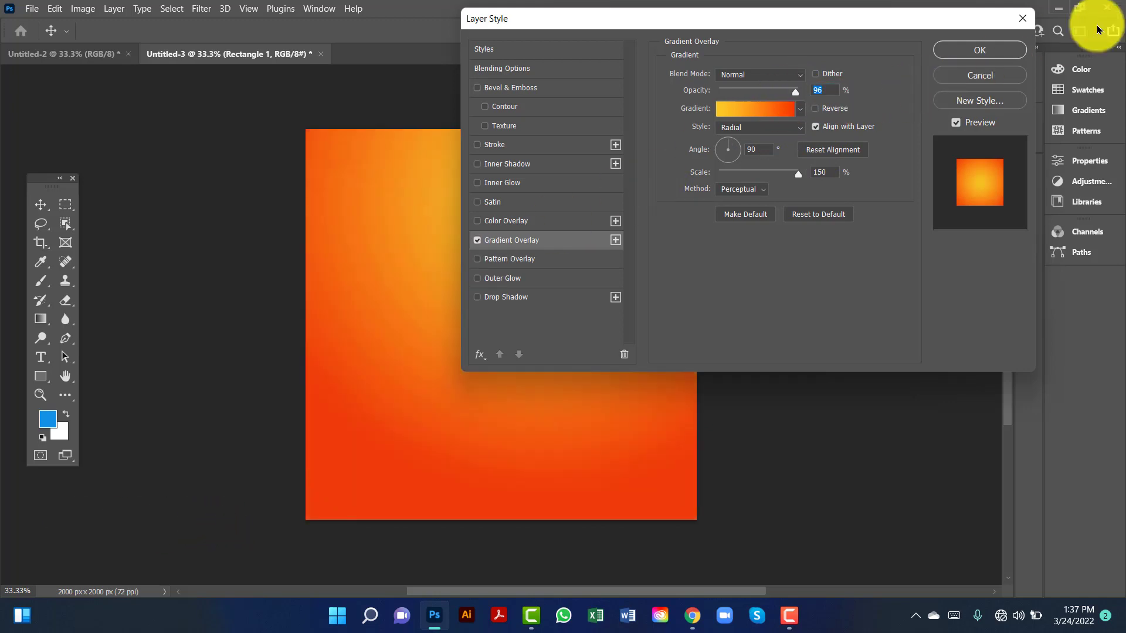
left_click_drag(415, 389, 402, 433)
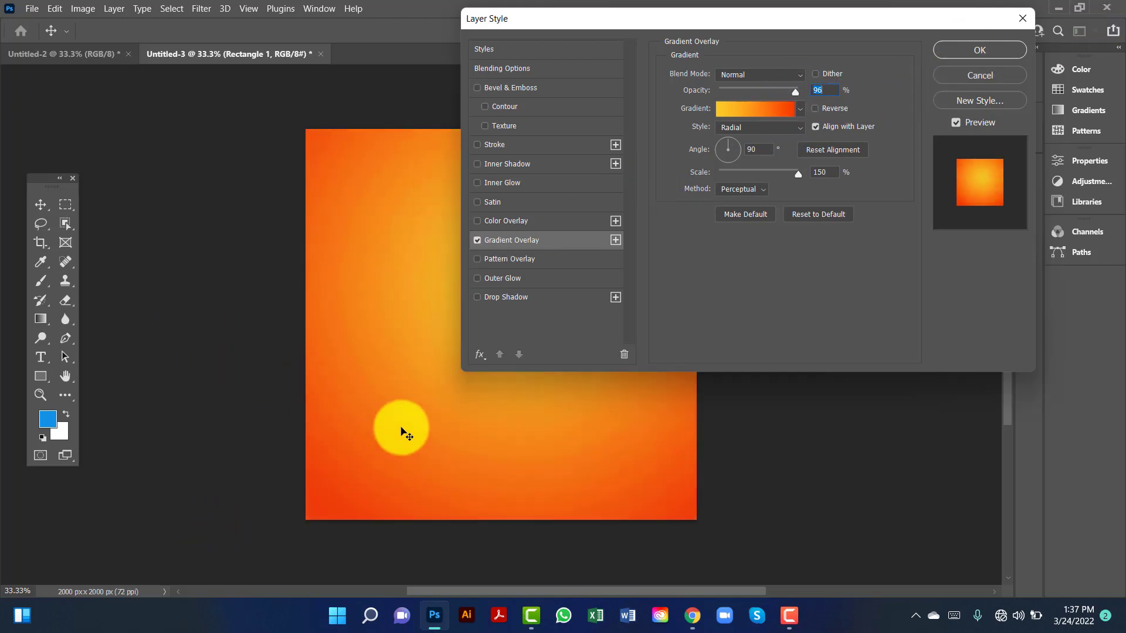
Apply the gradient style, unlock the white background, and group it with Rectangle 1
left_click(970, 51)
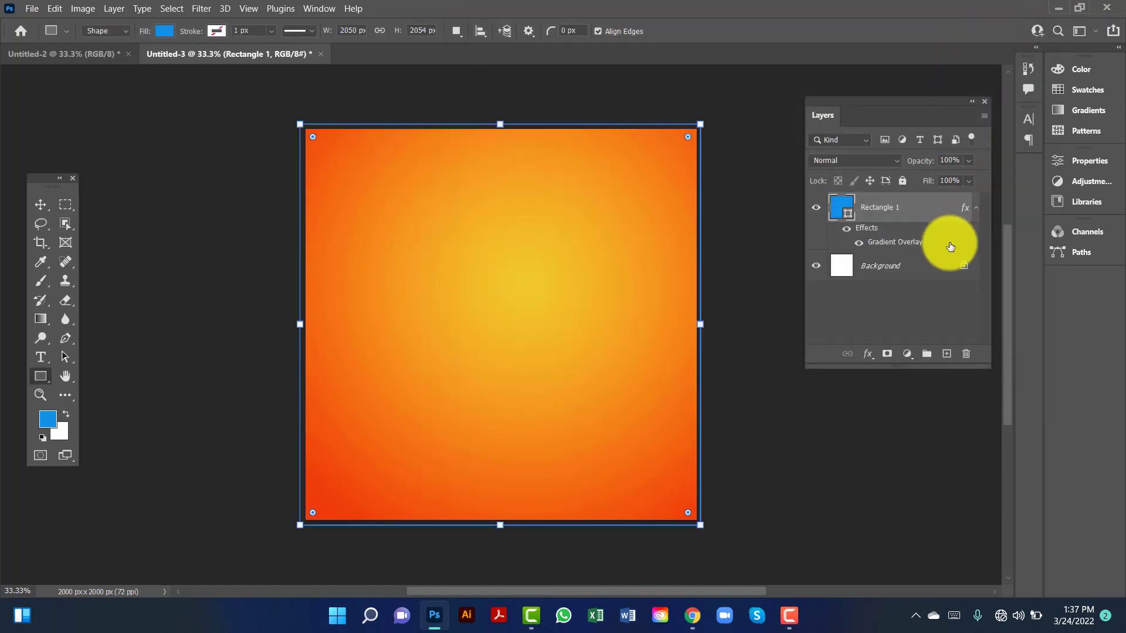
left_click(964, 266)
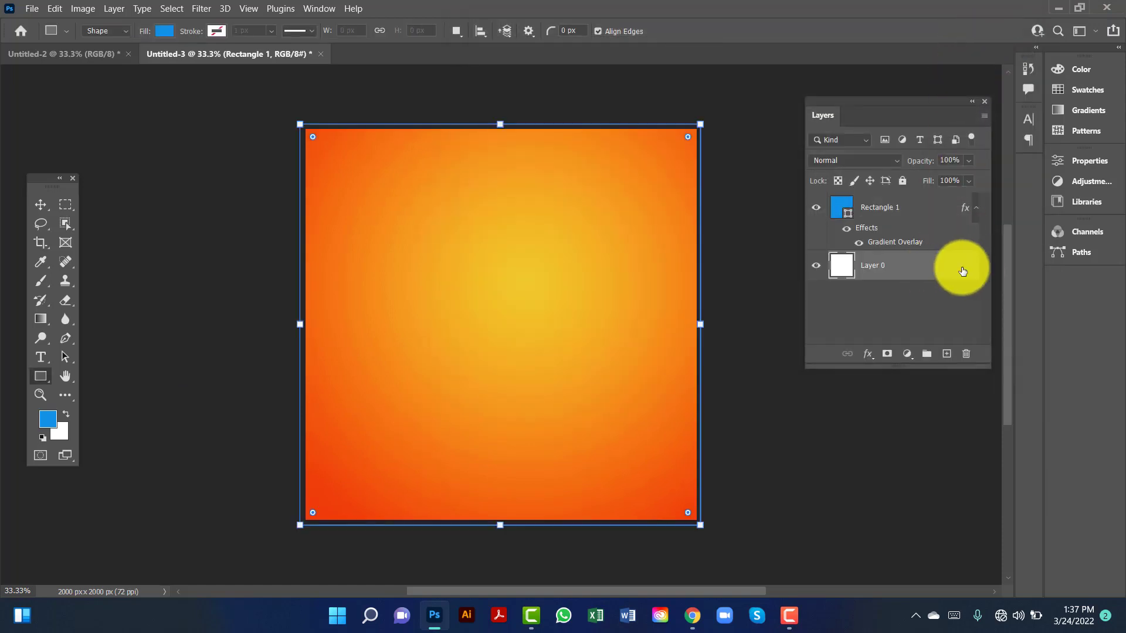
left_click(934, 212, "shift")
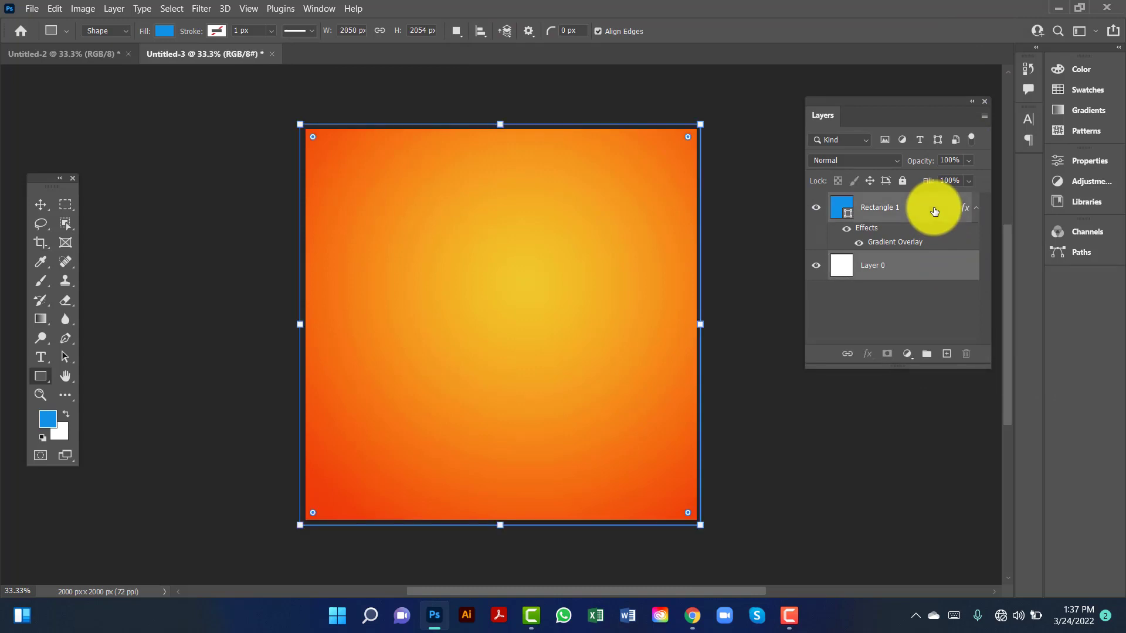
key("ctrl+g")
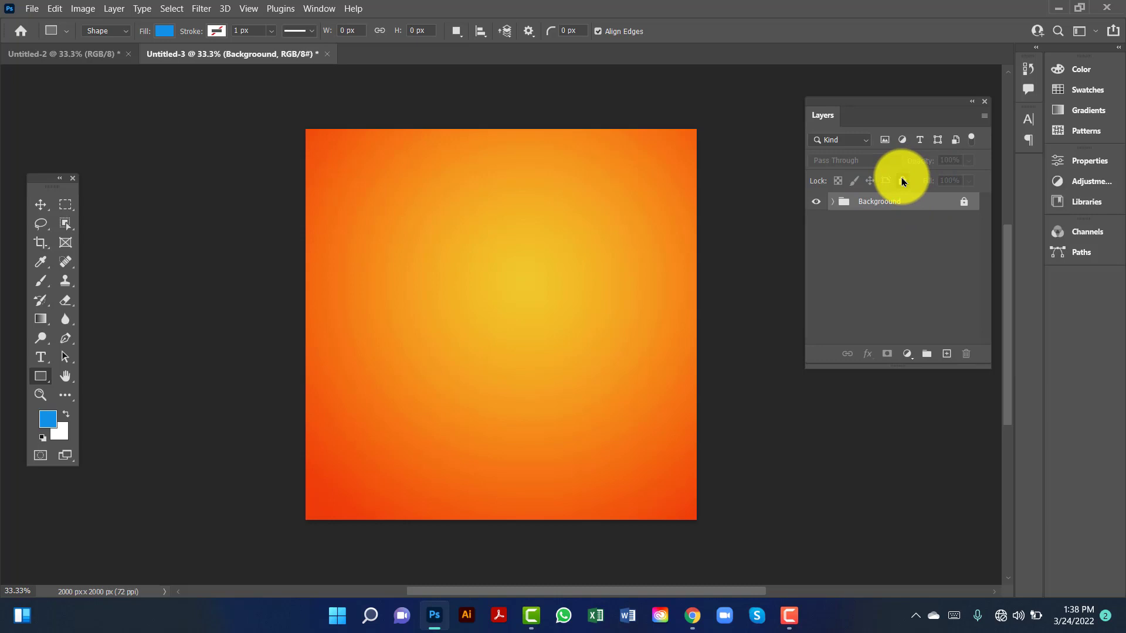
Draw a large circle, Ellipse 1, and move it onto the square's right side
right_click(41, 376)
left_click(97, 392)
left_click_drag(513, 115, 727, 377)
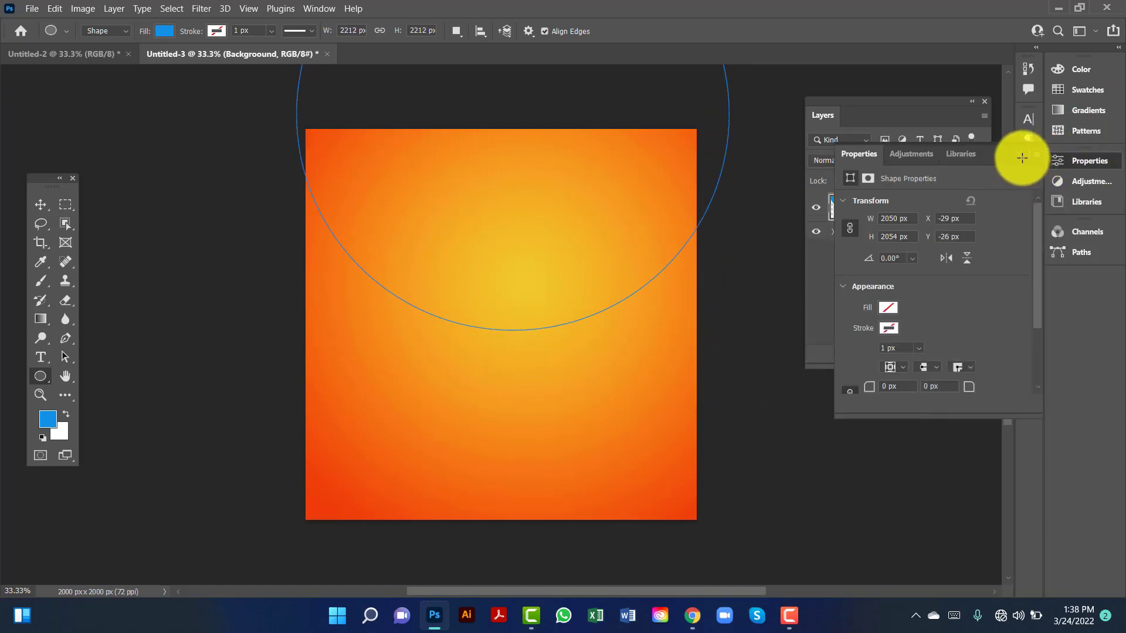
left_click(1022, 158)
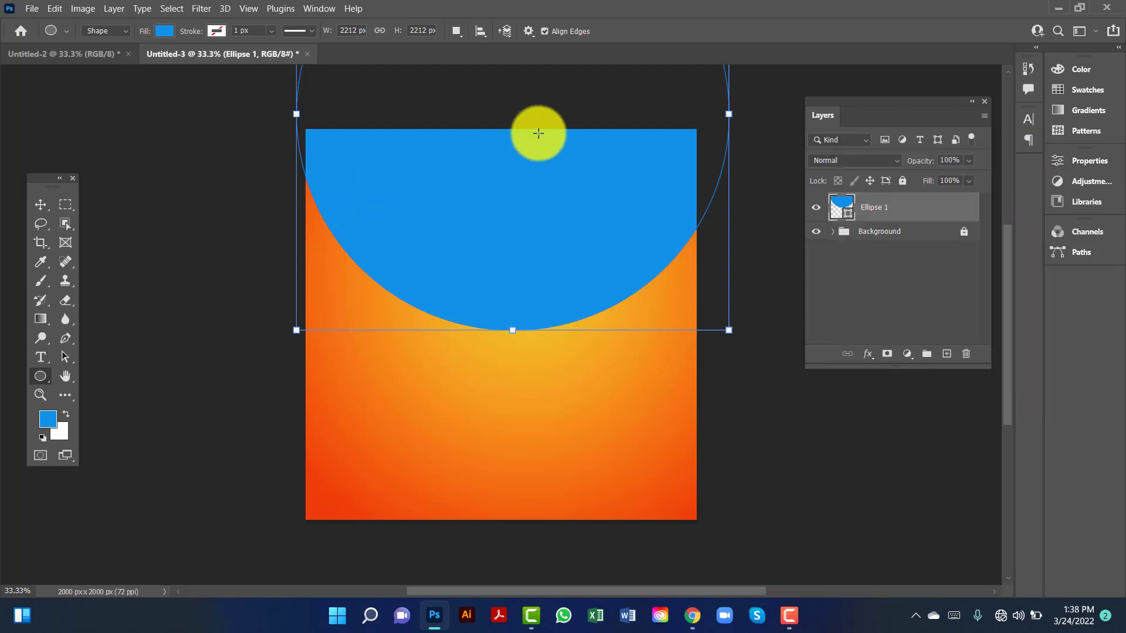
left_click(41, 208)
left_click_drag(585, 203, 728, 340)
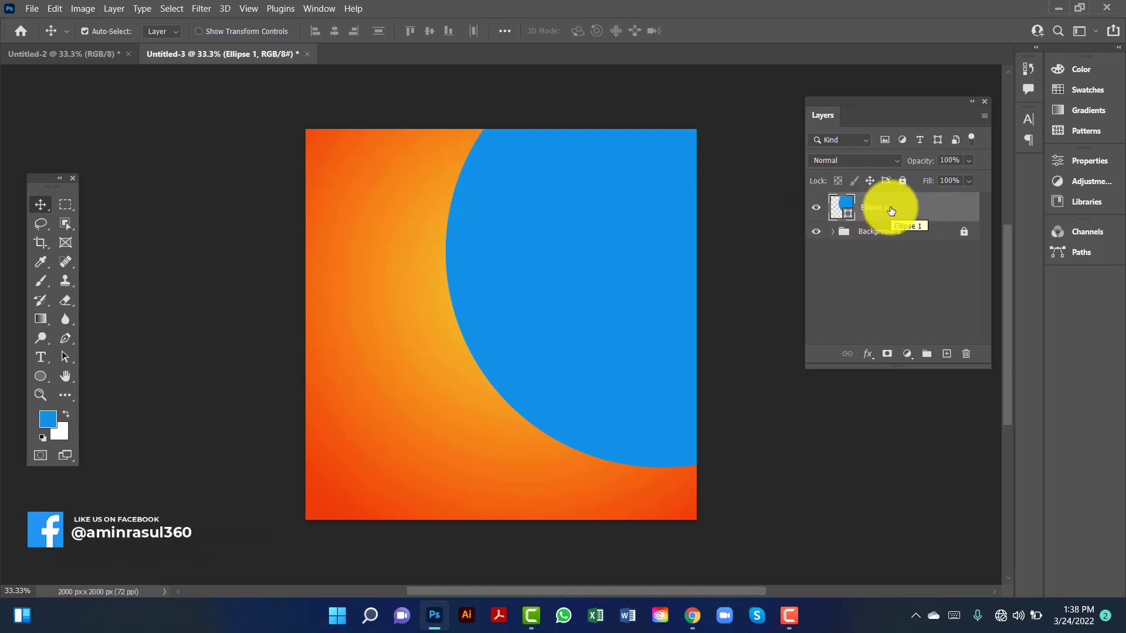
Duplicate Ellipse 1, place the copy beneath it, and nudge the copy down two steps
key("ctrl+j")
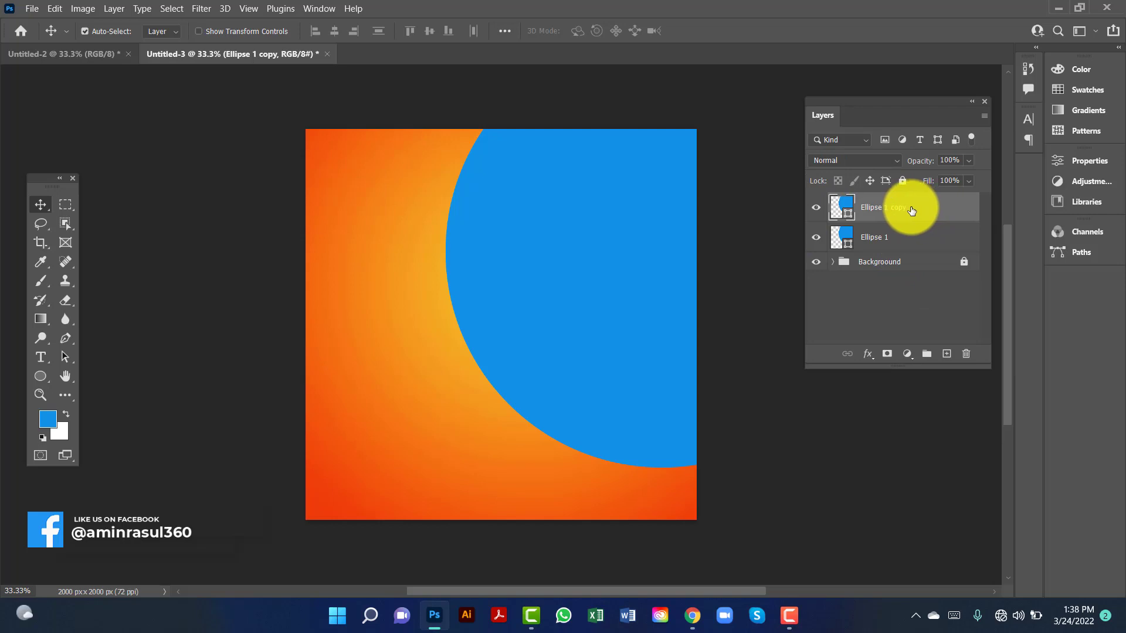
left_click_drag(910, 211, 897, 242)
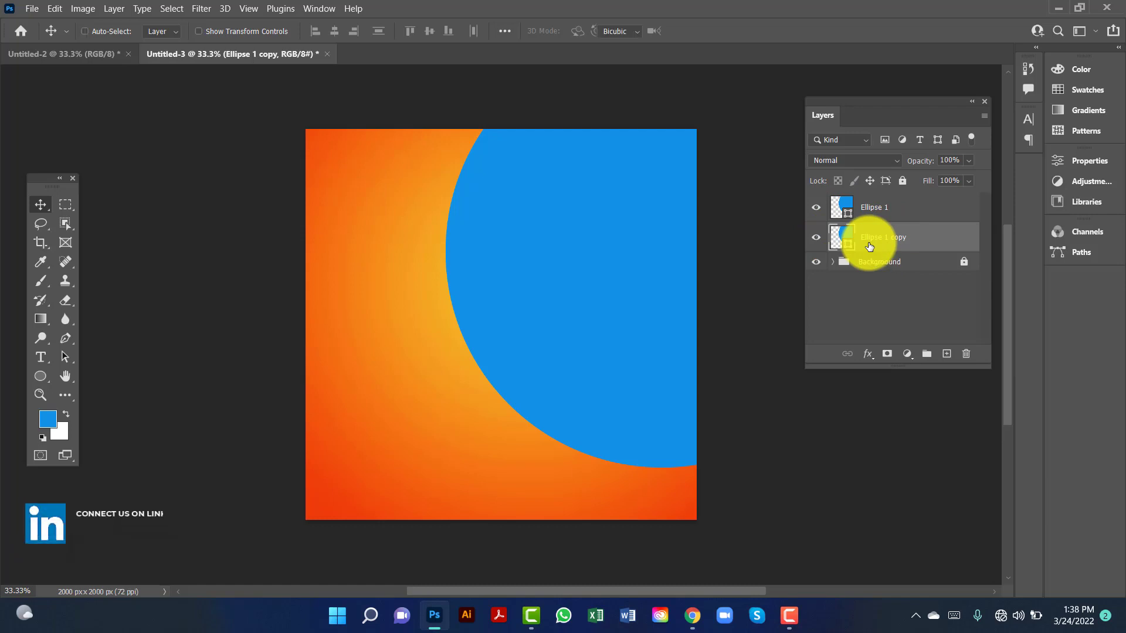
key("ctrl+t")
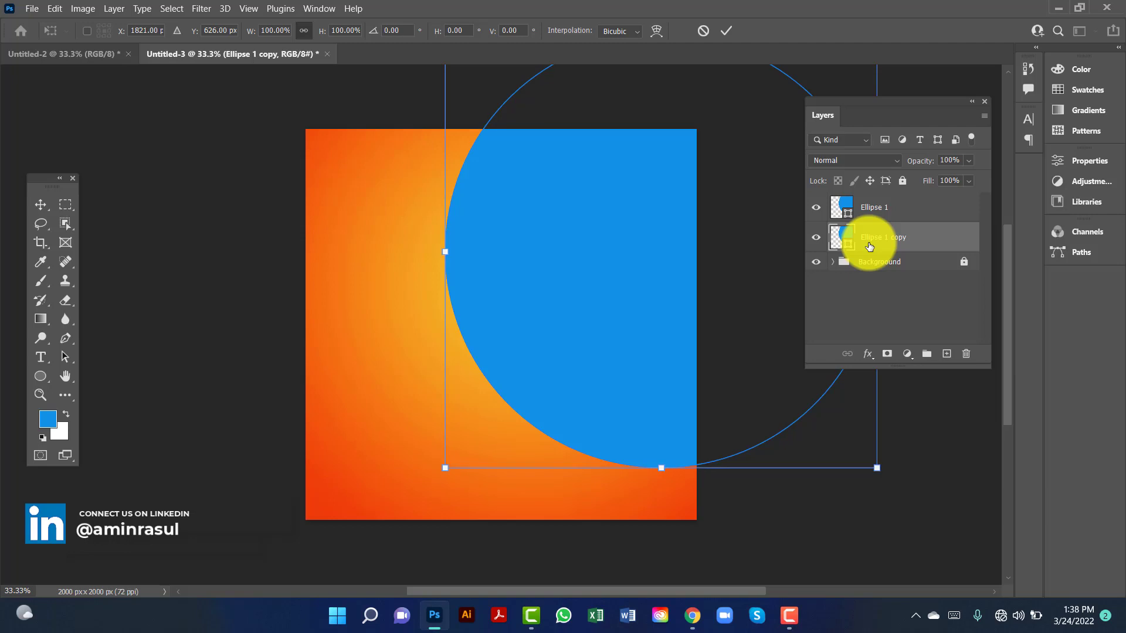
key("Down")
key("Down")
key("Down")
key("Down")
key("Down")
key("Down")
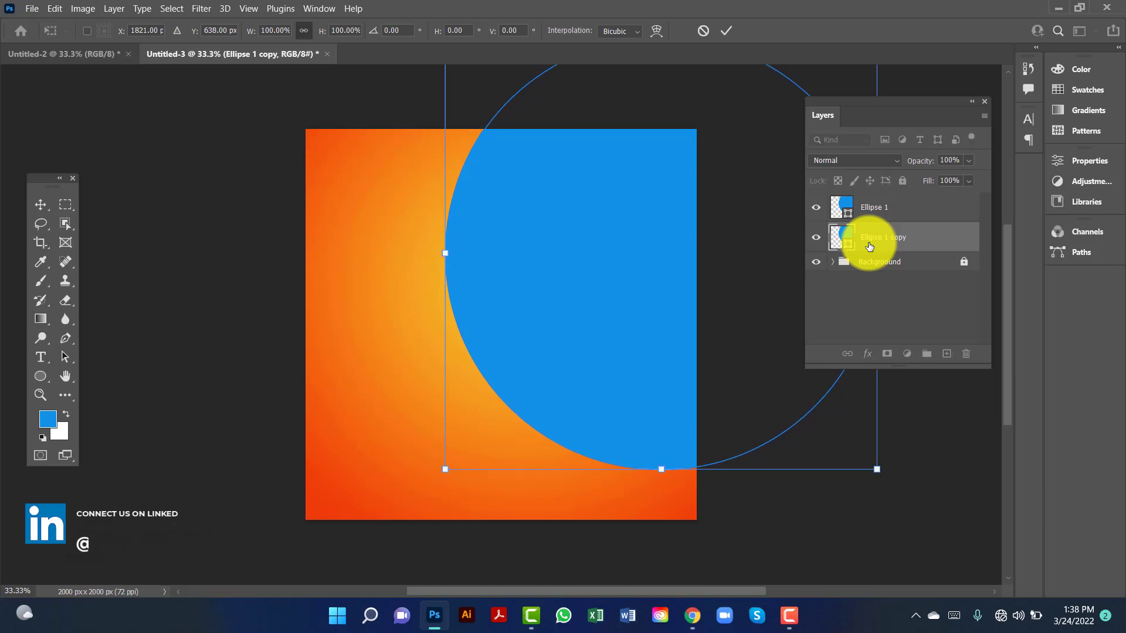
key("Down")
key("Down")
key("Down")
key("Down")
key("Down")
key("Down")
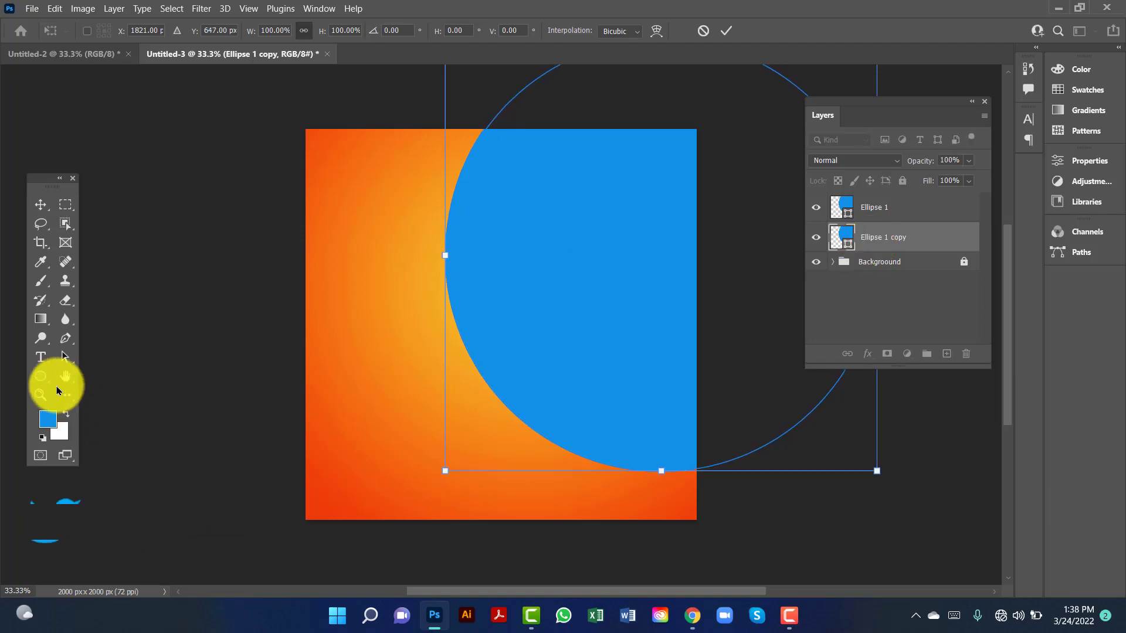
Fill the Ellipse 1 copy with white so a white rim shows
left_click(40, 376)
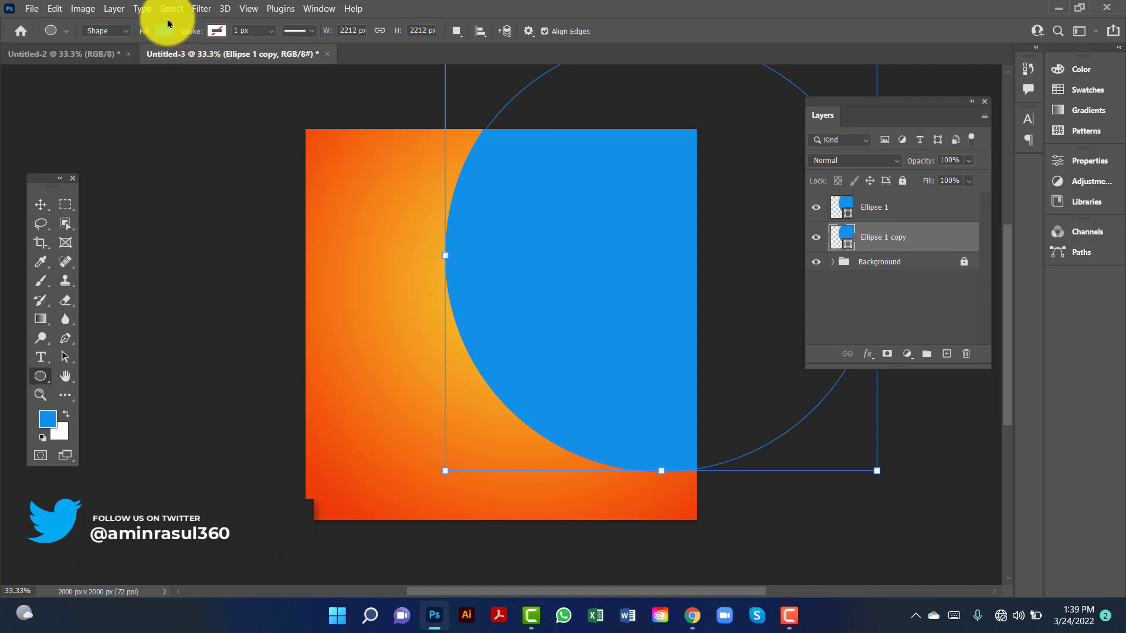
key("Return")
left_click(164, 31)
left_click(111, 107)
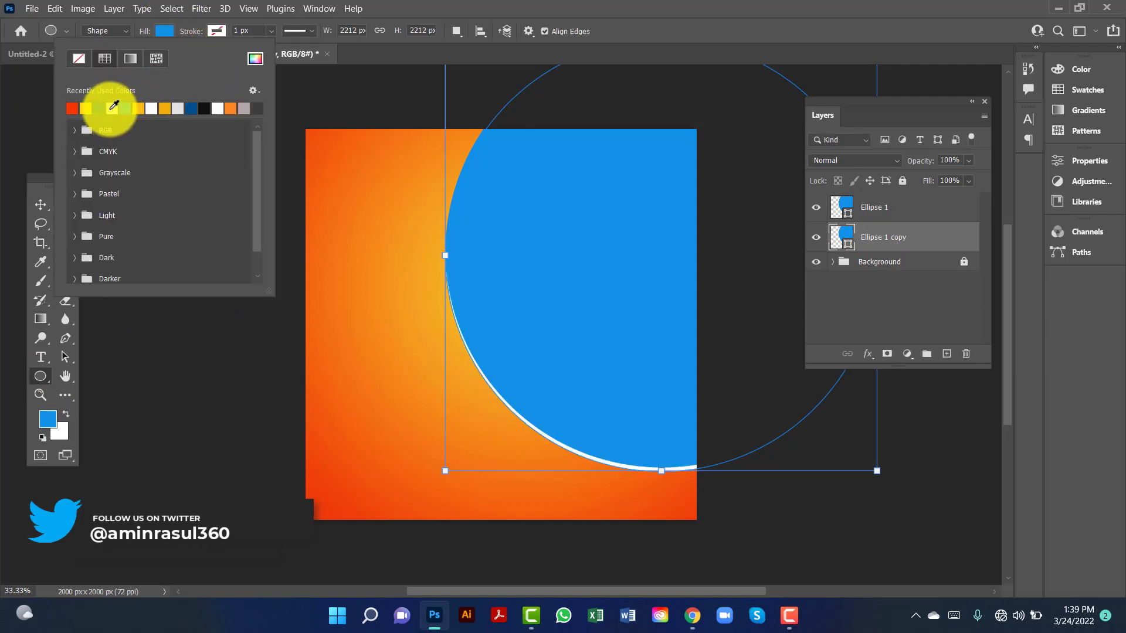
left_click(39, 203)
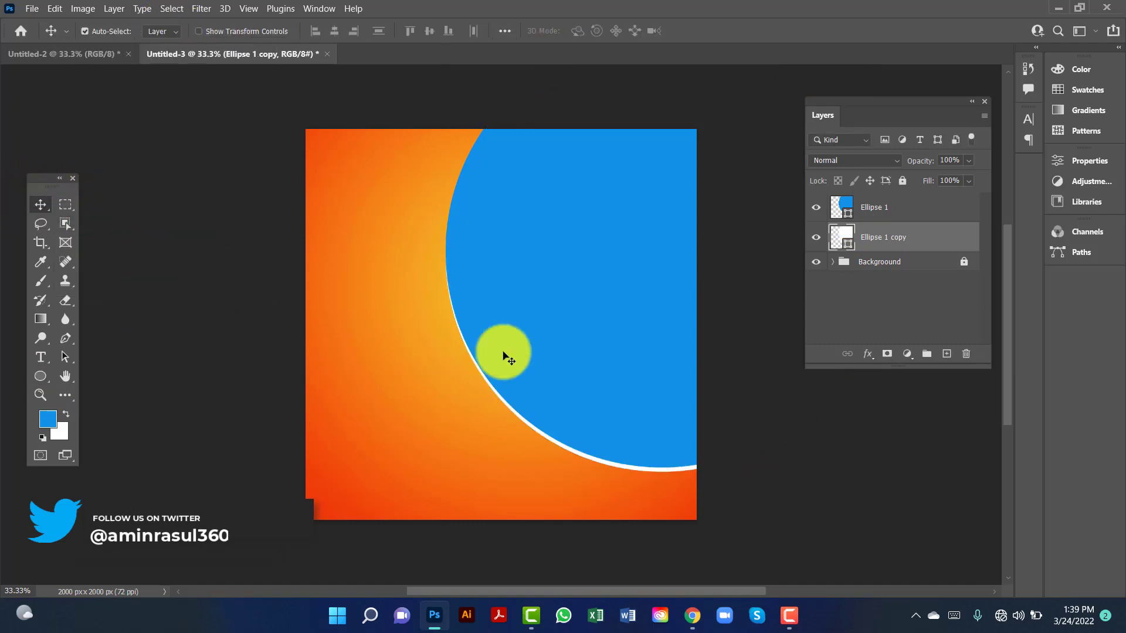
left_click(924, 209)
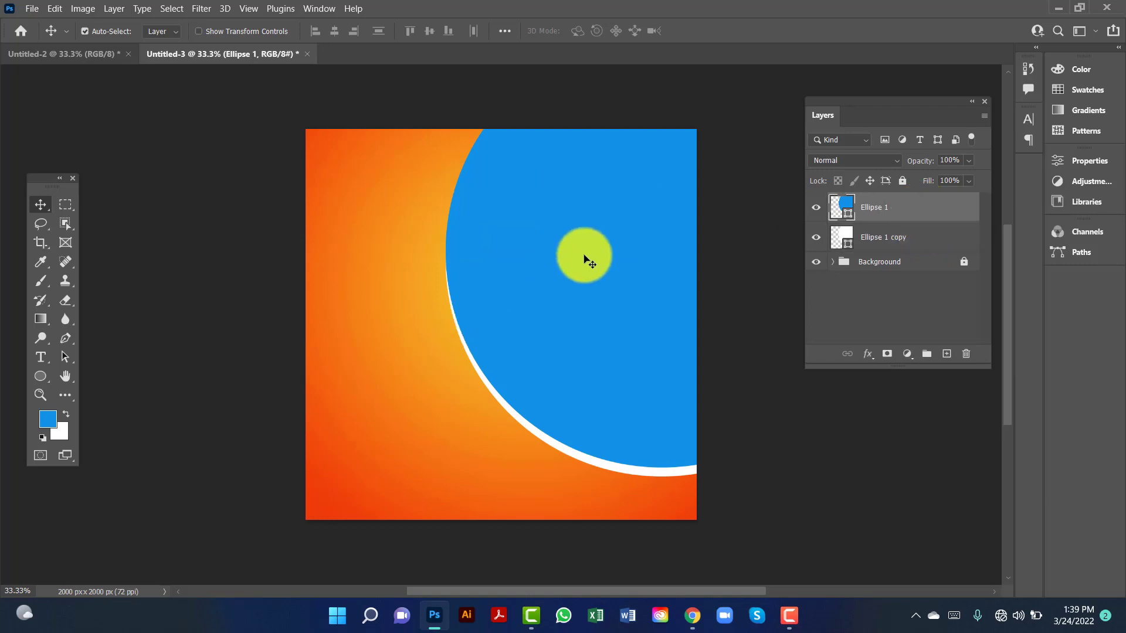
Bring the chair photo into the ad document and position it over the circle
left_click(57, 54)
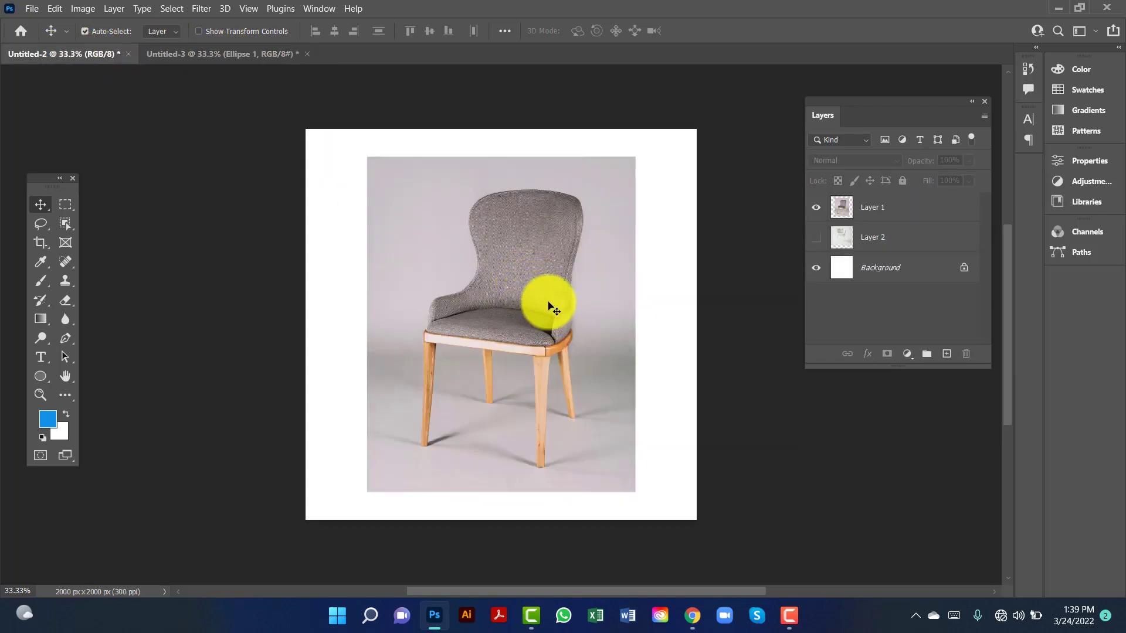
left_click_drag(520, 301, 594, 260)
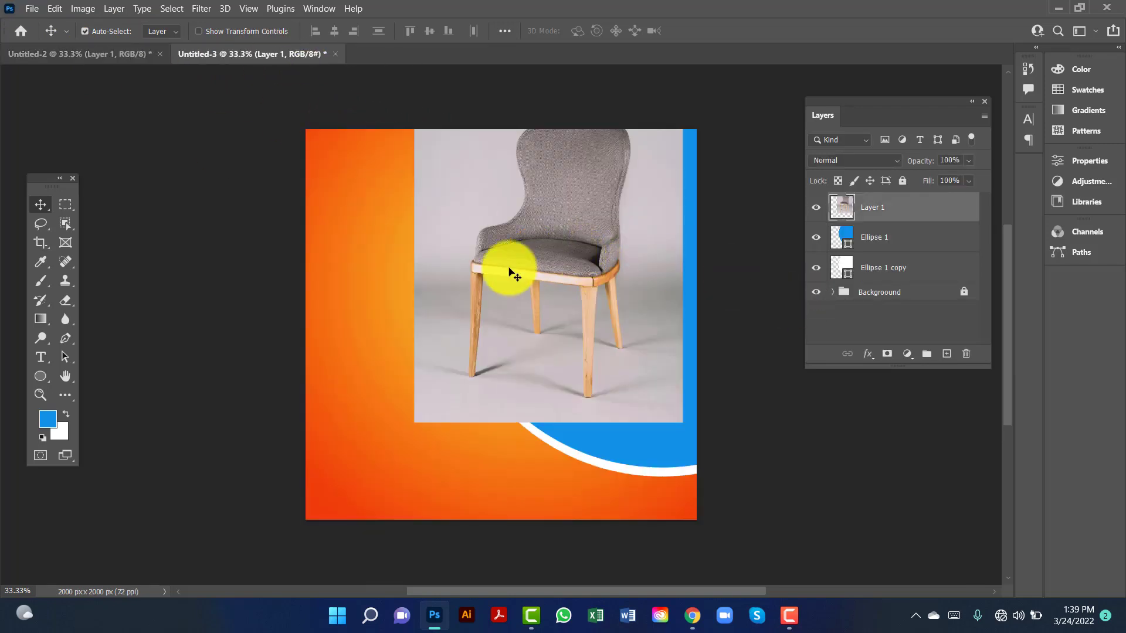
left_click_drag(537, 287, 553, 311)
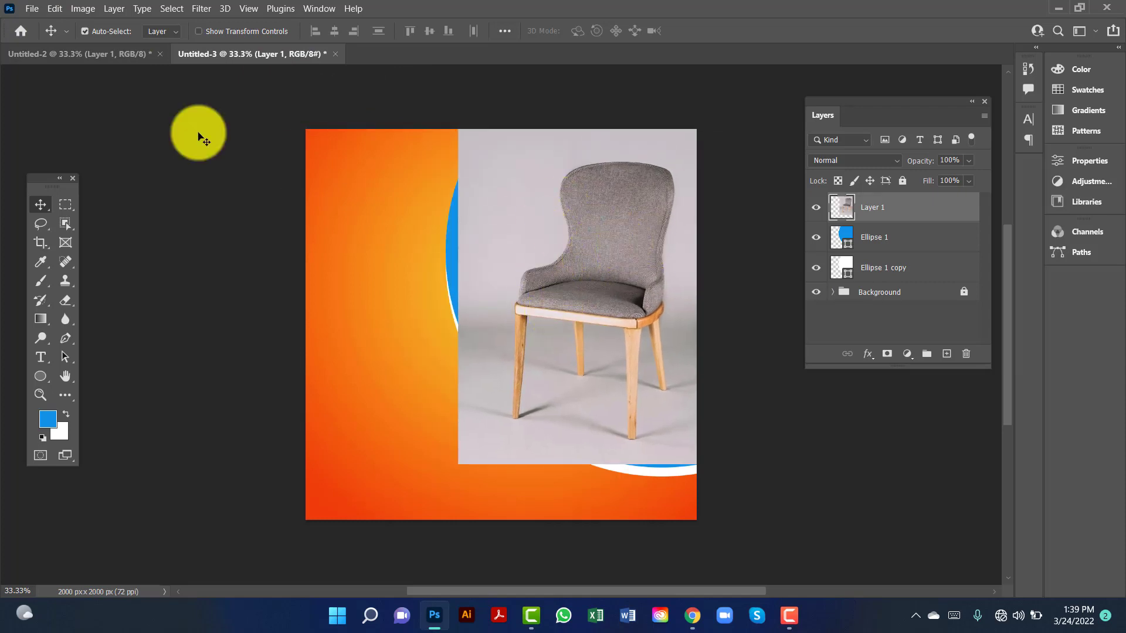
Scale the chair photo to about 111.40% and reposition it over the circle
left_click(58, 8)
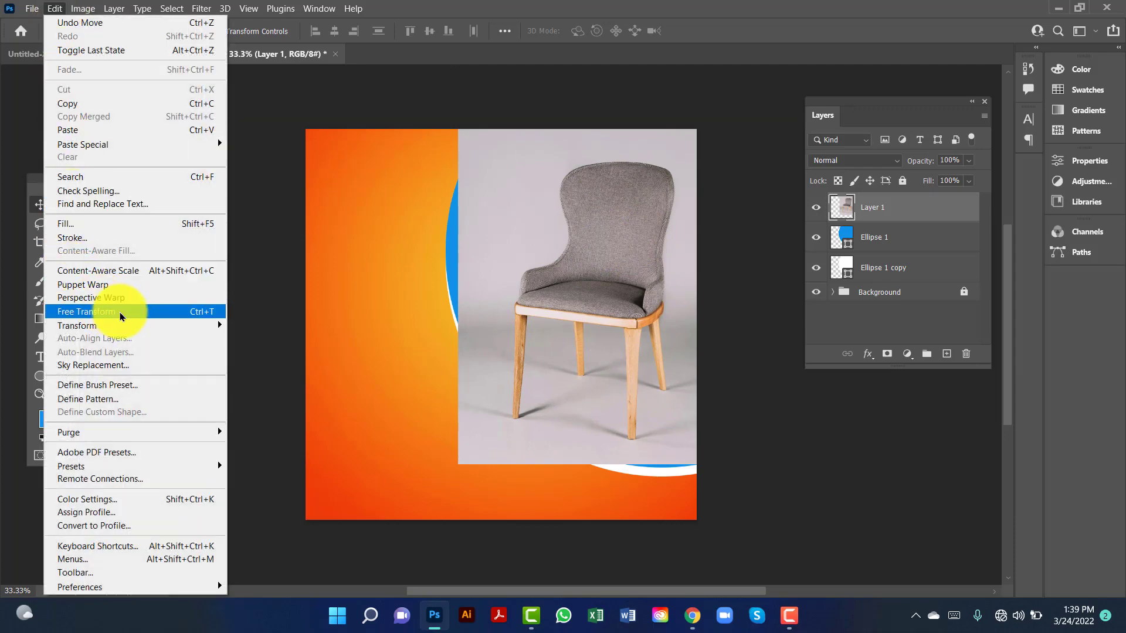
left_click(121, 318)
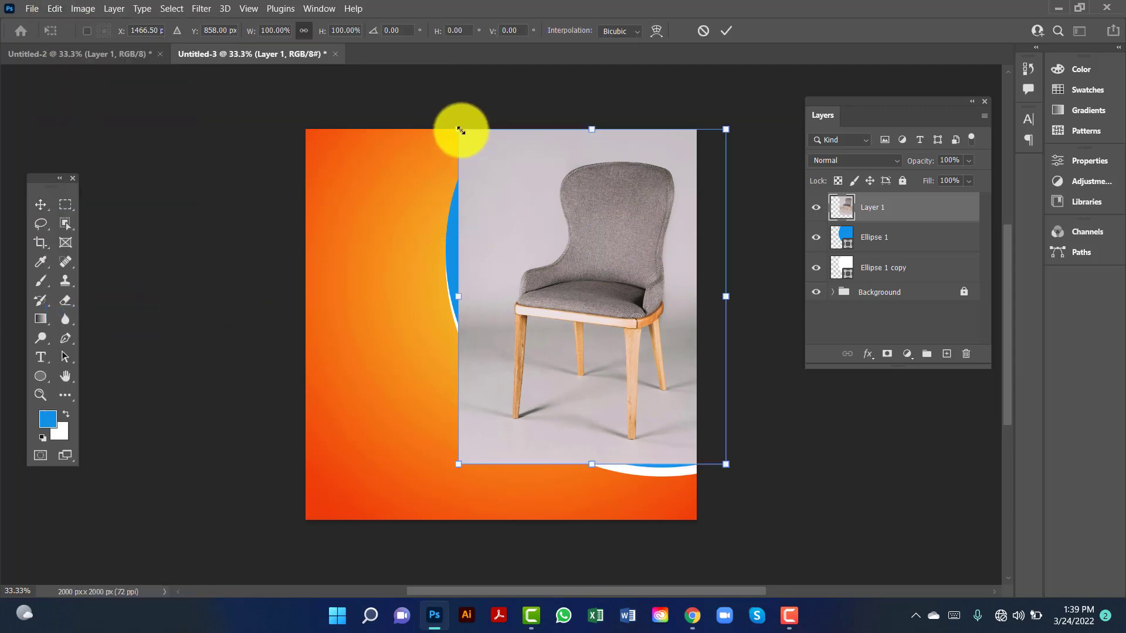
left_click_drag(458, 130, 428, 93)
left_click_drag(593, 264, 607, 293)
key("Return")
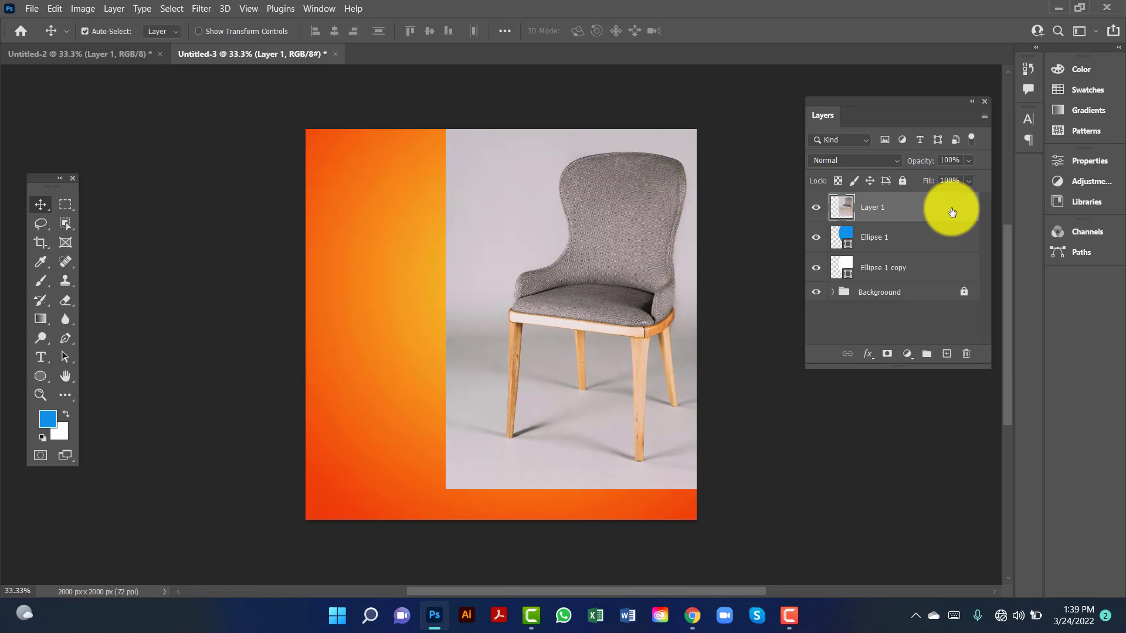
Clip the chair photo into the circle, then group it with both ellipses as locked 'Design'
right_click(952, 212)
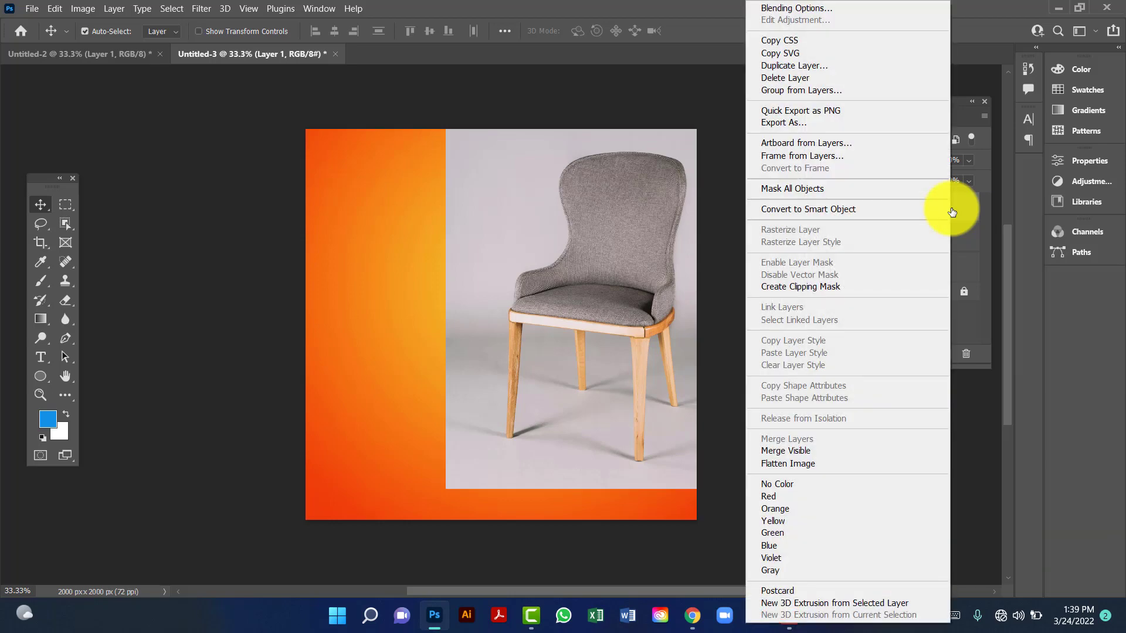
left_click(842, 288)
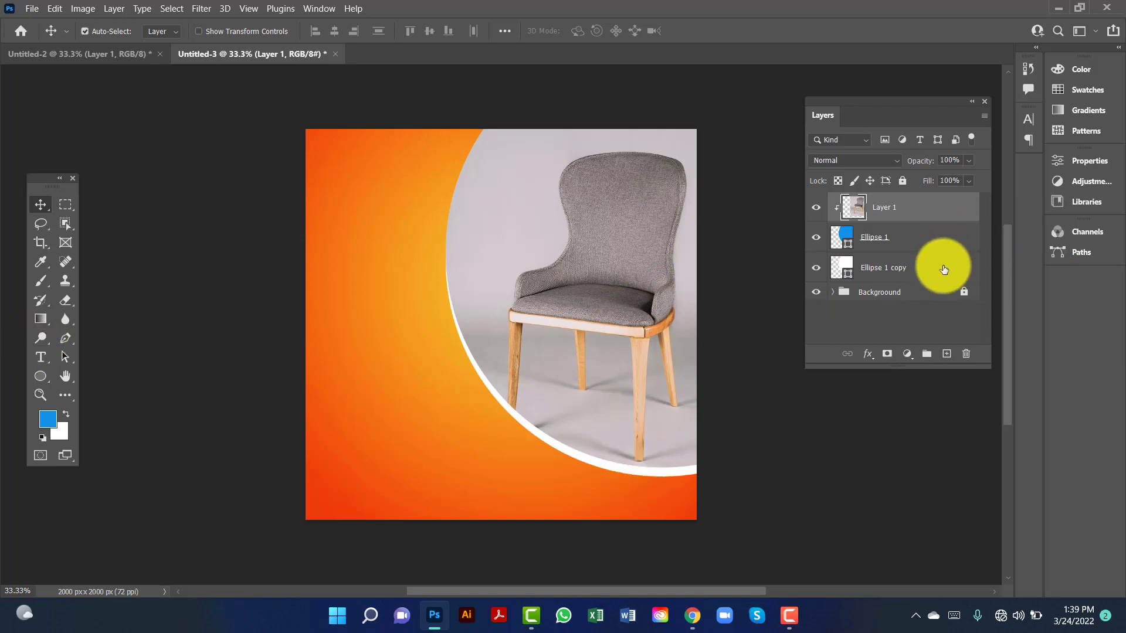
left_click(944, 274, "shift")
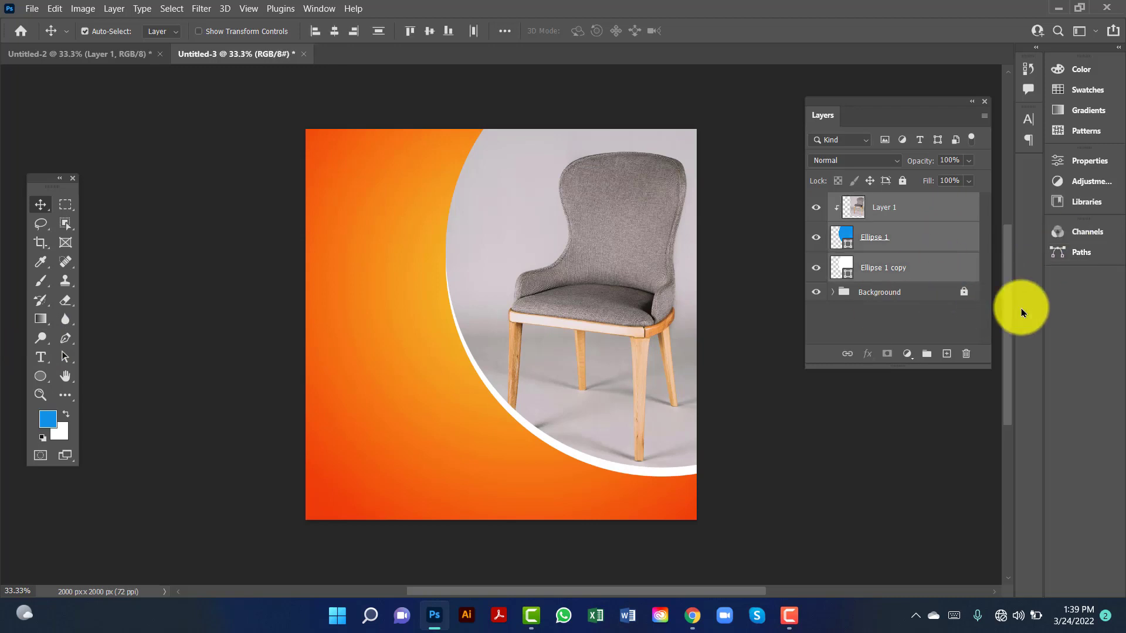
key("ctrl+g")
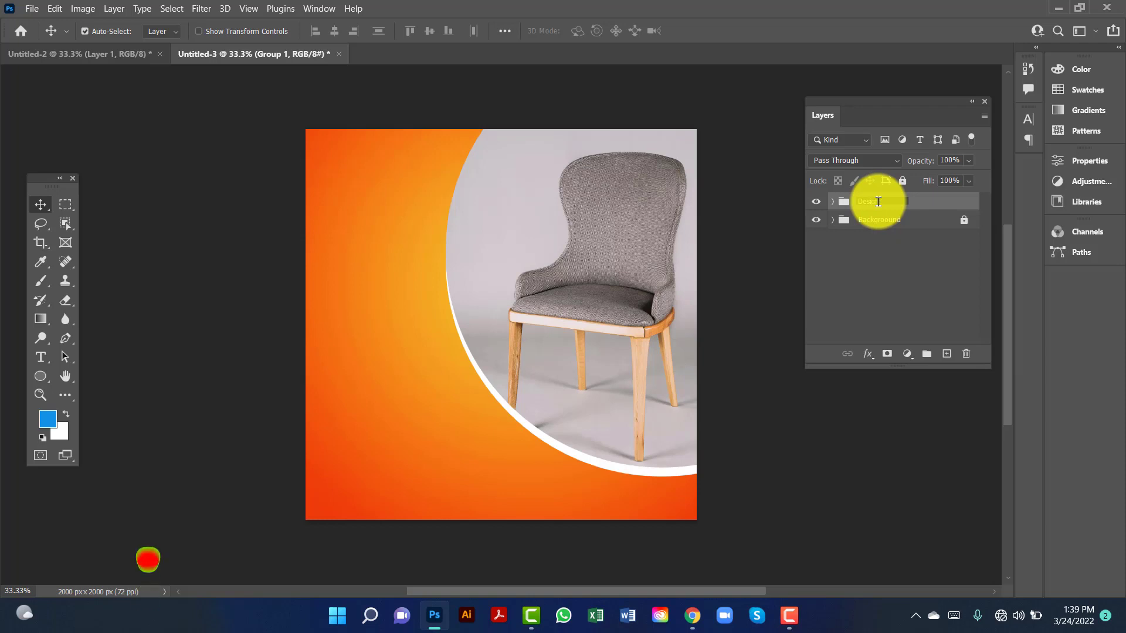
key("Return")
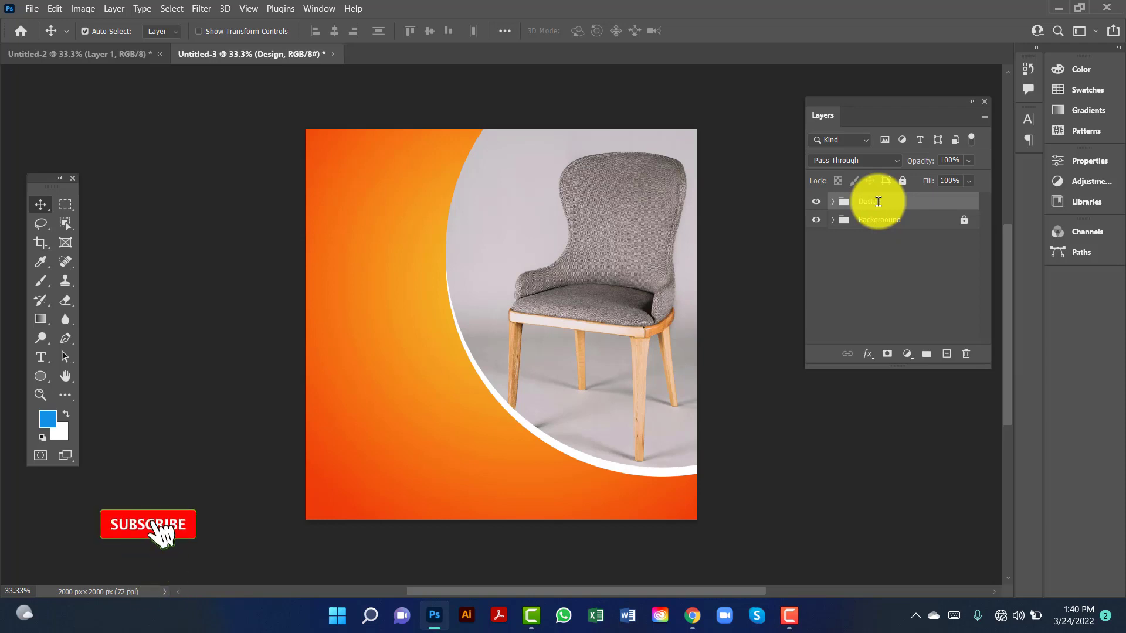
left_click(902, 181)
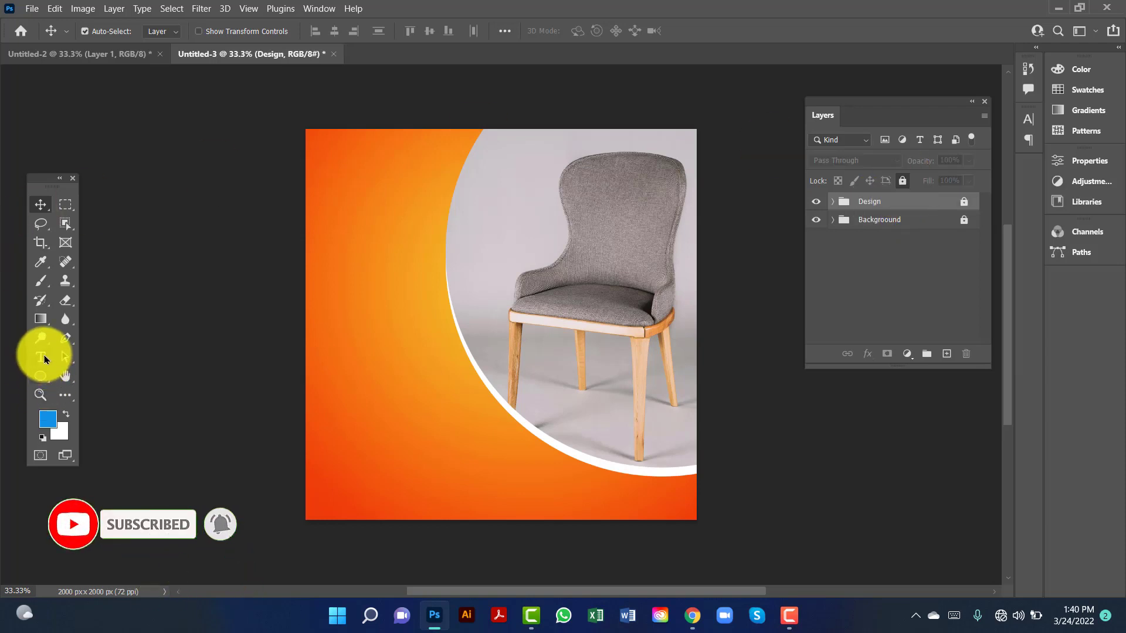
Add left-aligned white 'LOGO' text in the square's top-left corner
left_click(45, 358)
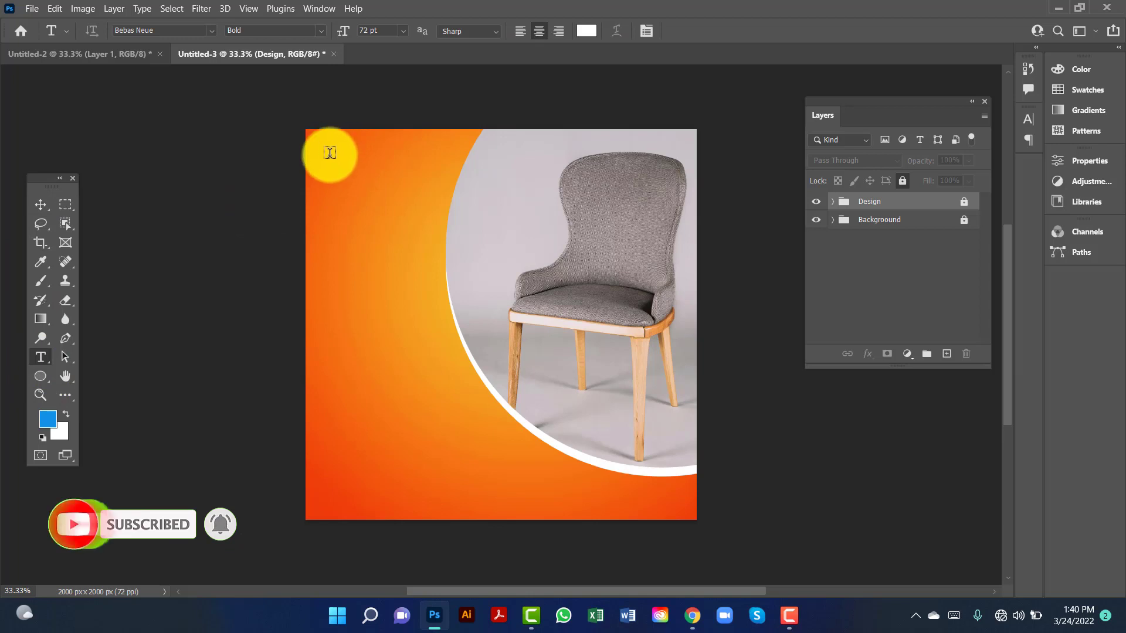
left_click(330, 153)
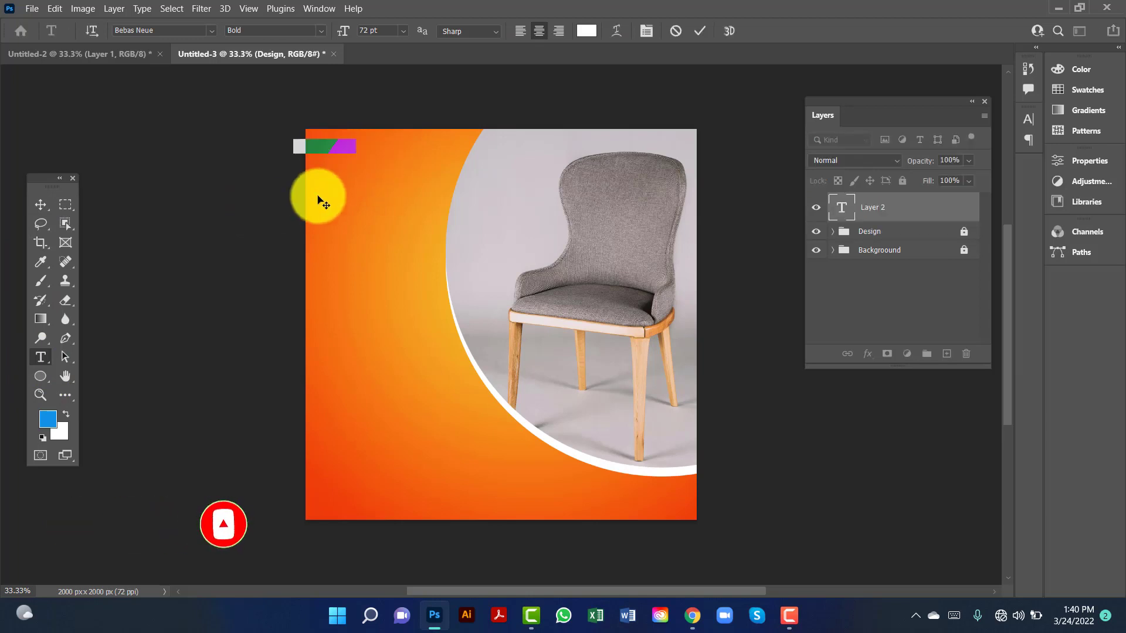
left_click(521, 34)
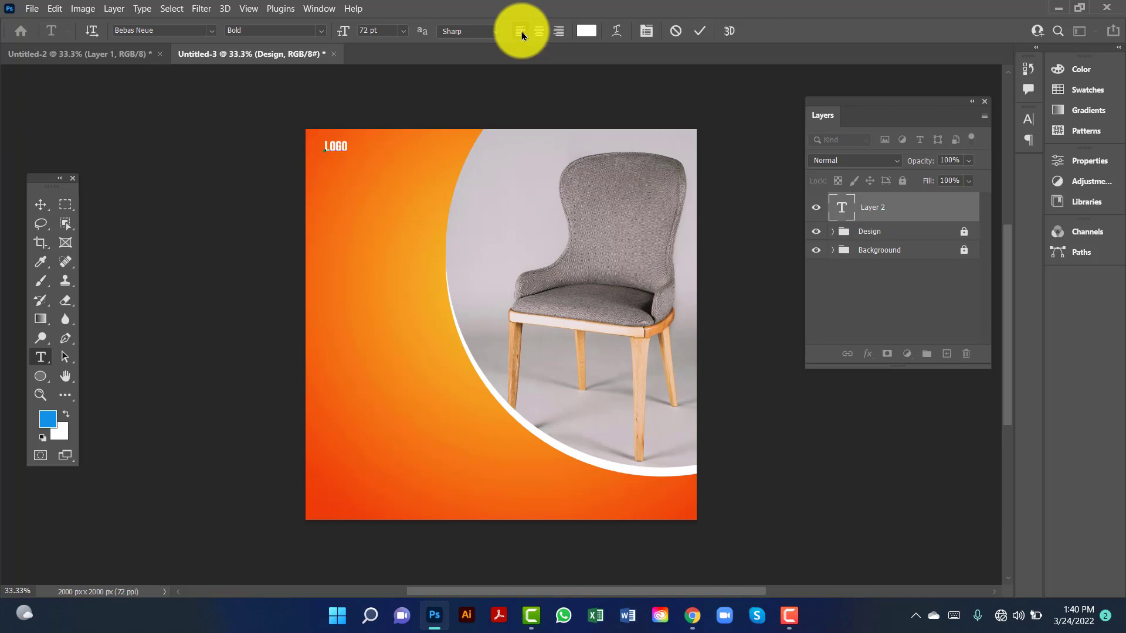
left_click(40, 204)
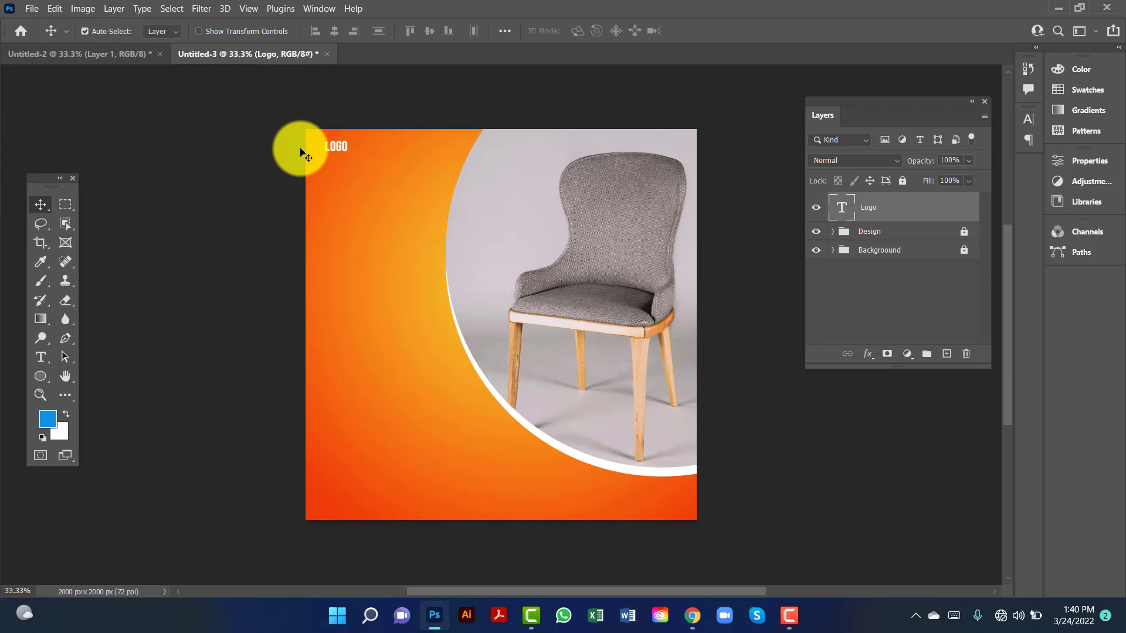
Scale LOGO to about 160.69% and place a copy 147 px below it
key("ctrl+t")
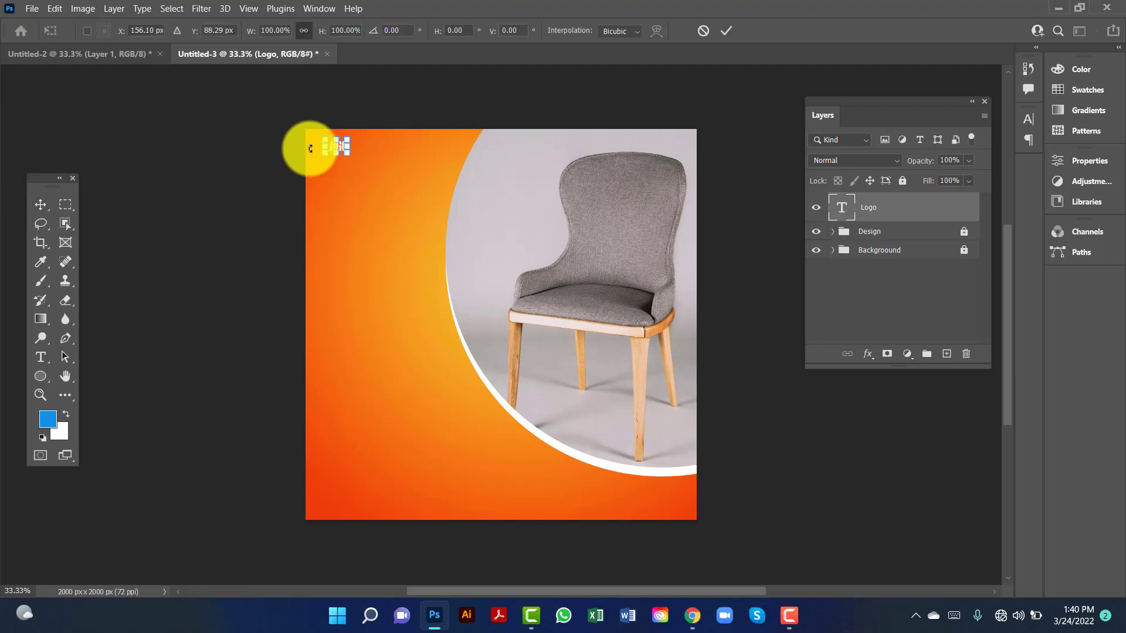
mouse_move(352, 154)
left_mouse_down()
mouse_move(368, 161)
mouse_move(346, 159)
left_mouse_up()
key("Return")
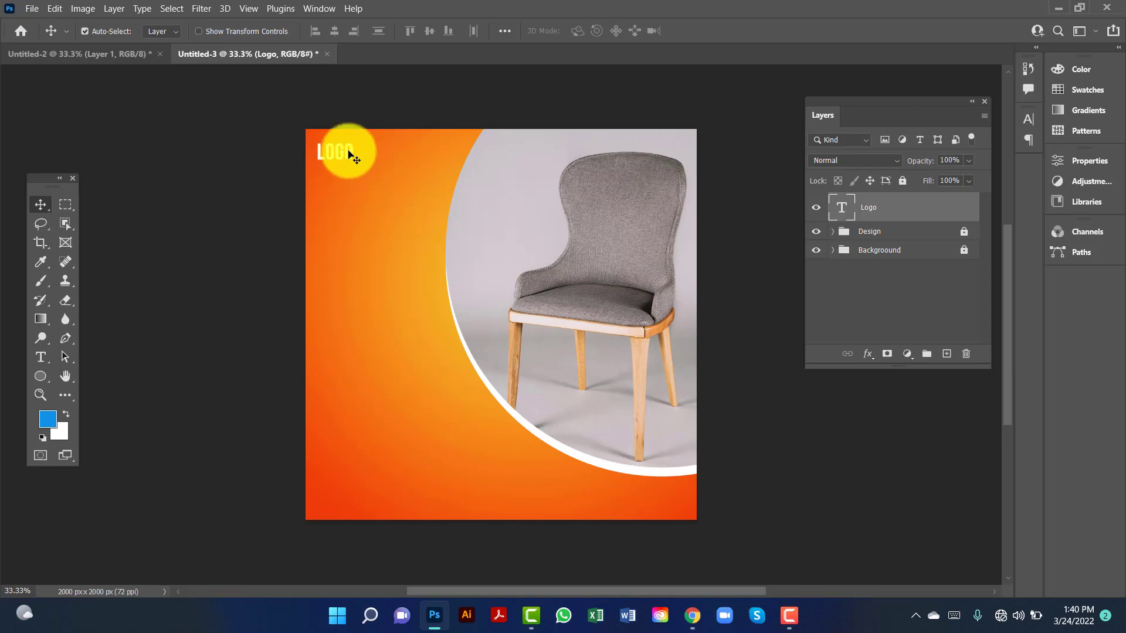
left_click_drag(347, 159, 353, 214)
Retype the LOGO copy as 'MODERN FURNITURE' and scale it to 162.63%
double_click(843, 209)
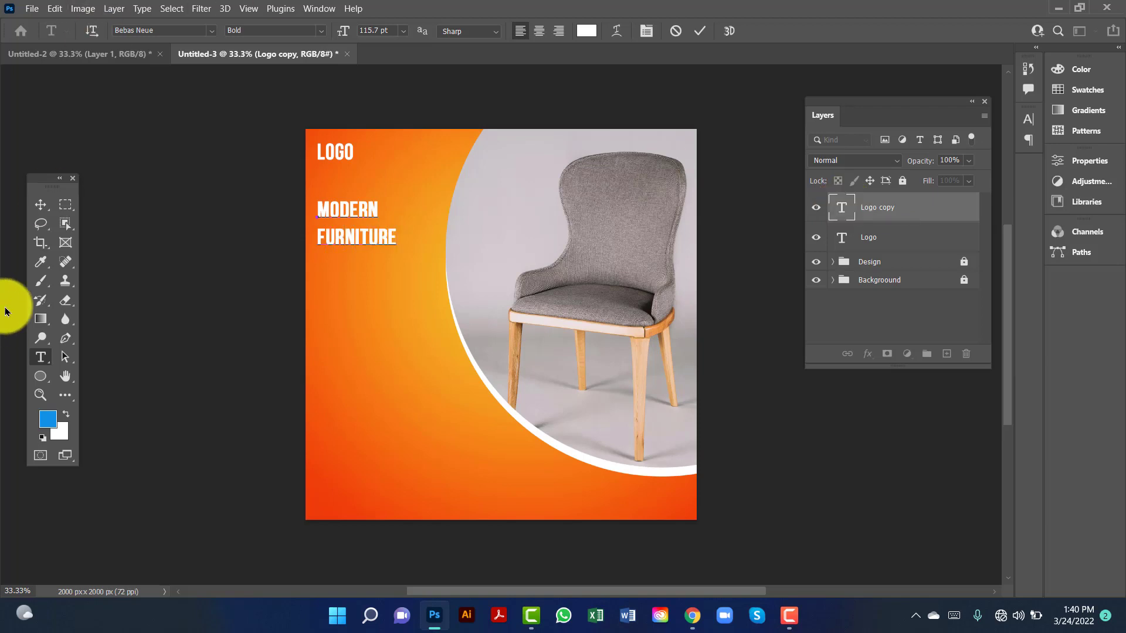
left_click(41, 204)
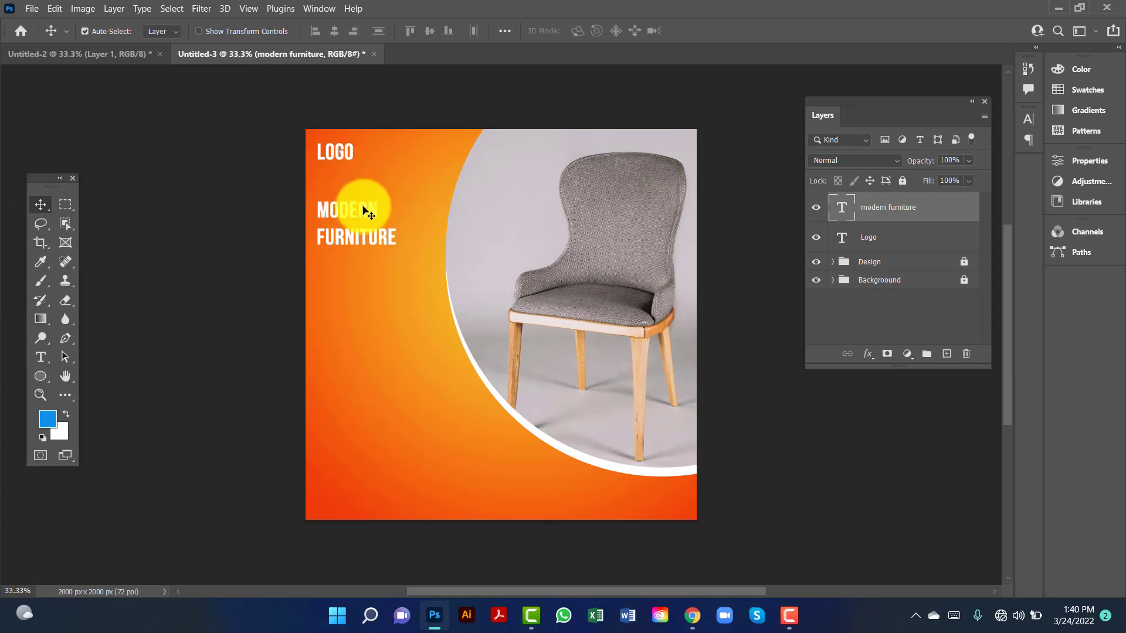
key("ctrl+t")
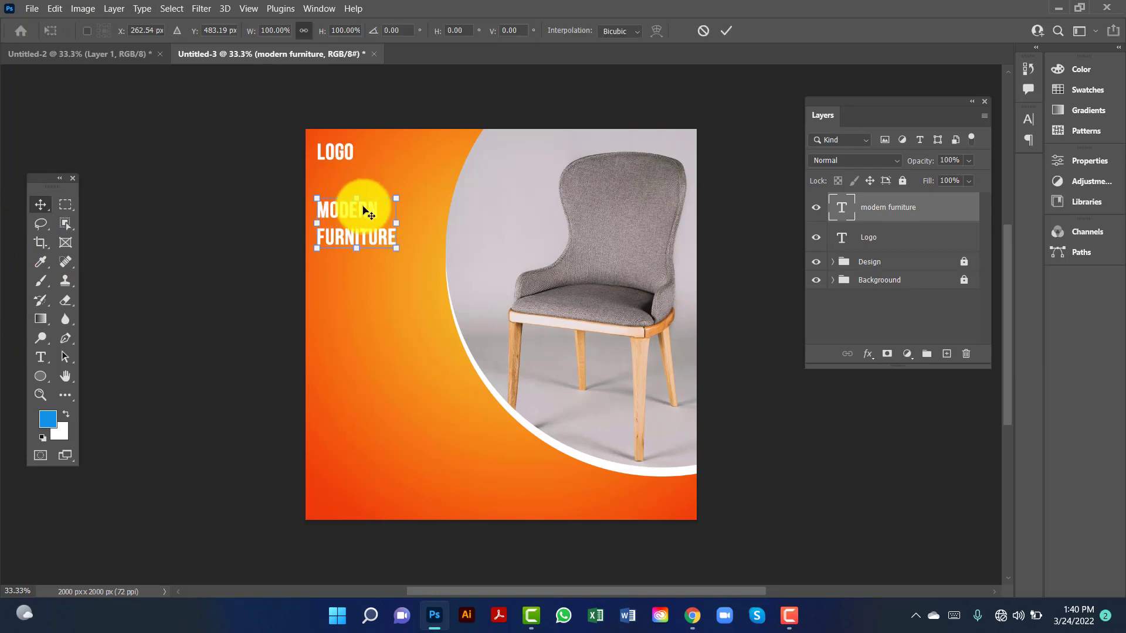
left_click_drag(404, 256, 442, 288)
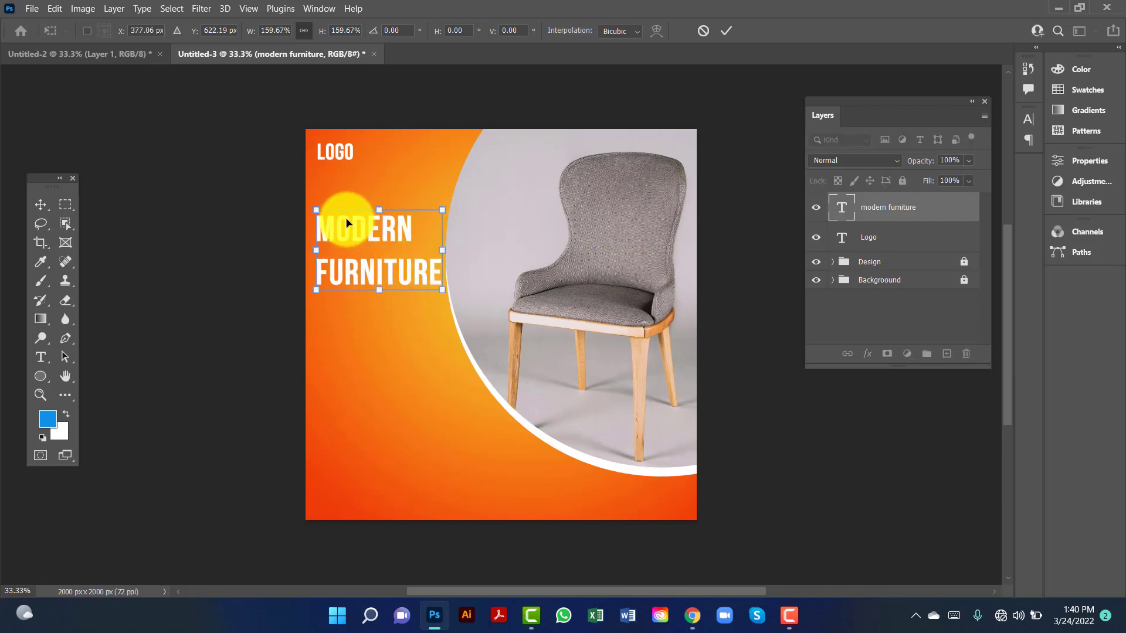
key("Return")
left_click(345, 153)
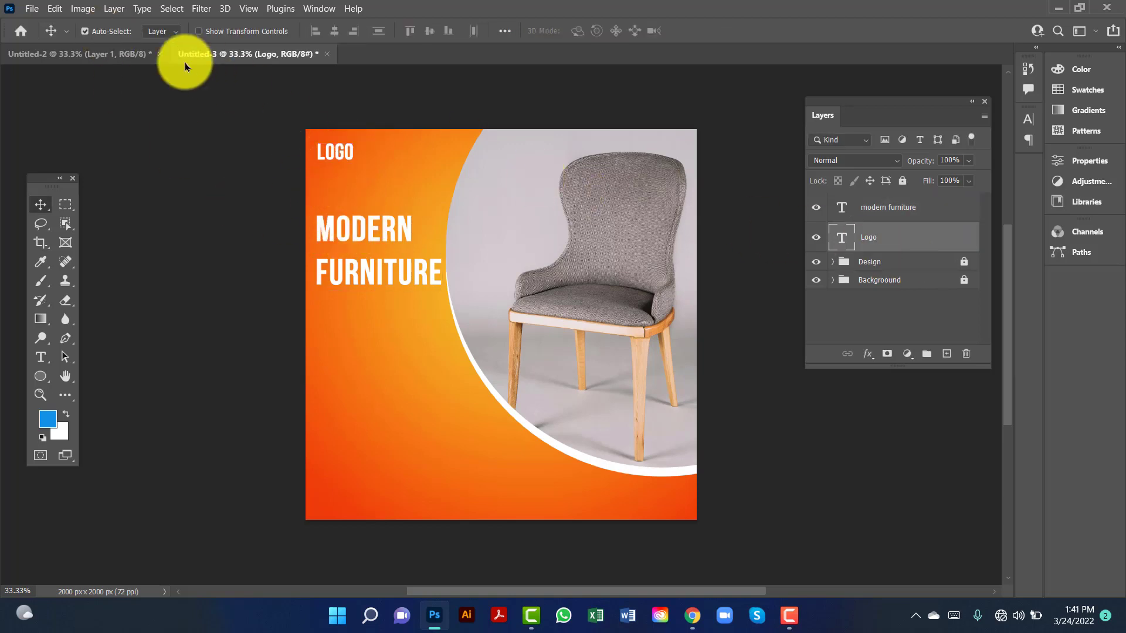
double_click(842, 238)
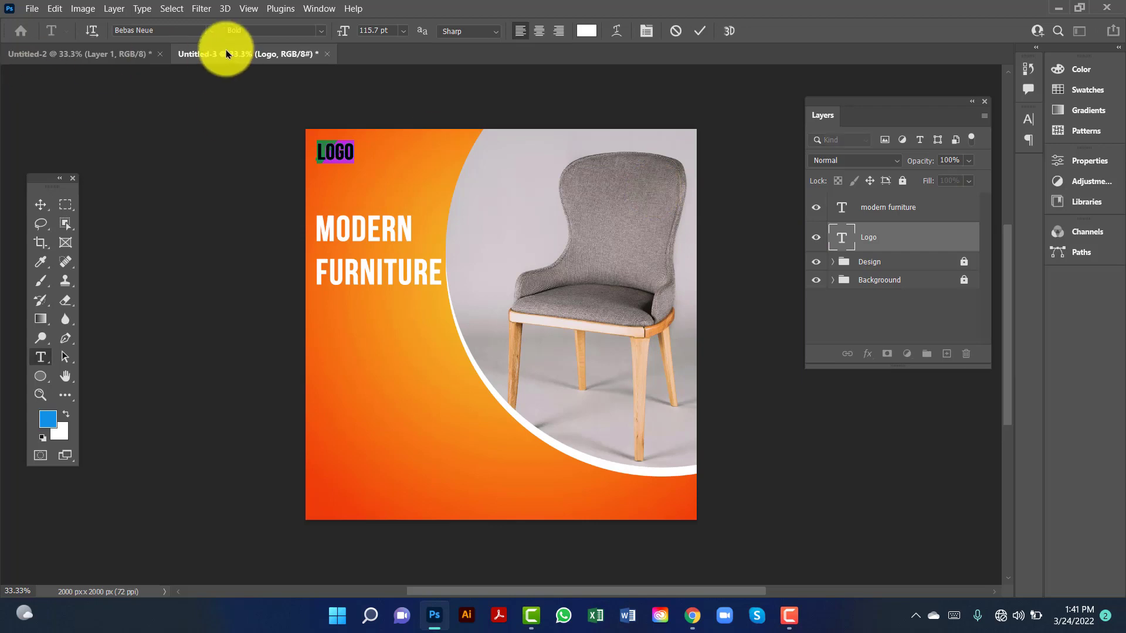
double_click(126, 29)
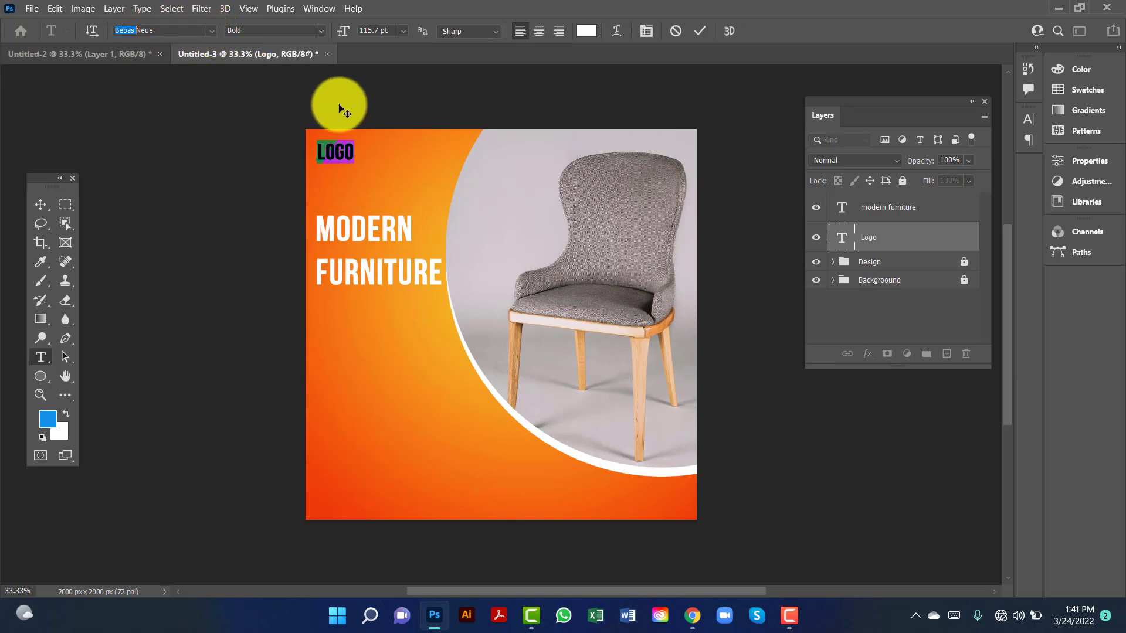
left_click(48, 204)
left_click(240, 240)
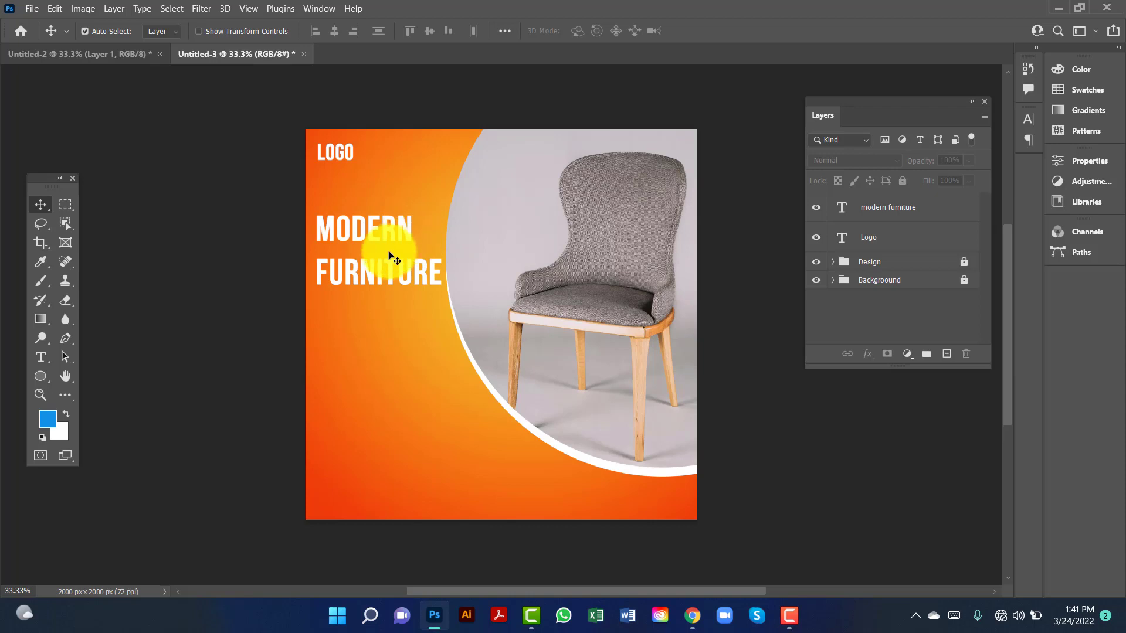
left_click(369, 274)
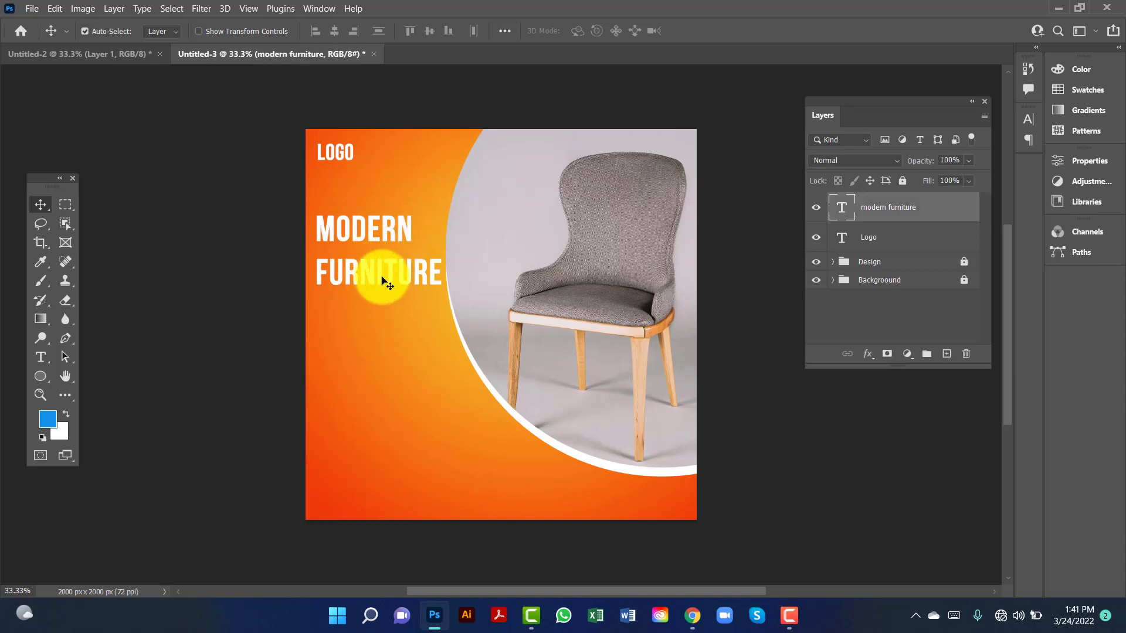